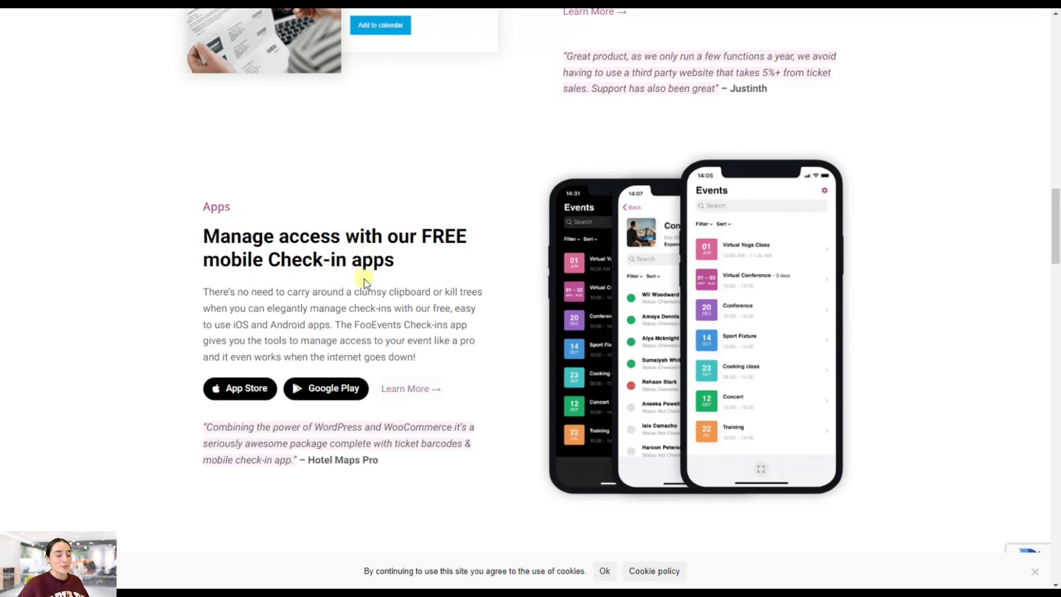
Look through the FooEvents feature sections, covering check-in apps, virtual events, attendees, insights, checkout and event management.
{"action": "scroll", "coordinate": [438, 275], "scroll_direction": "down", "scroll_amount": 7}
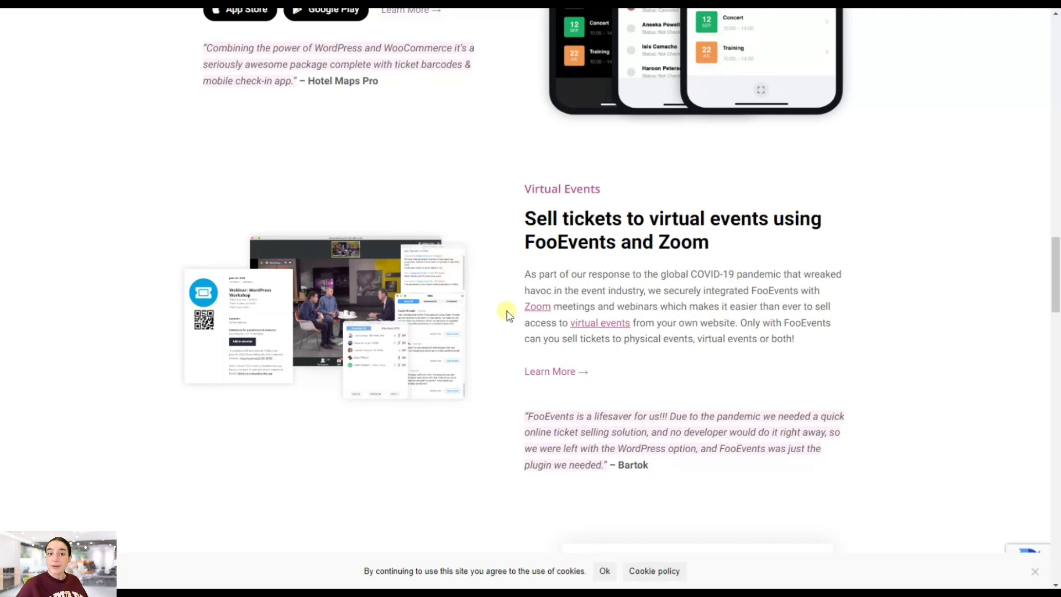
{"action": "scroll", "coordinate": [508, 315], "scroll_direction": "down", "scroll_amount": 1}
{"action": "scroll", "coordinate": [505, 314], "scroll_direction": "down", "scroll_amount": 4}
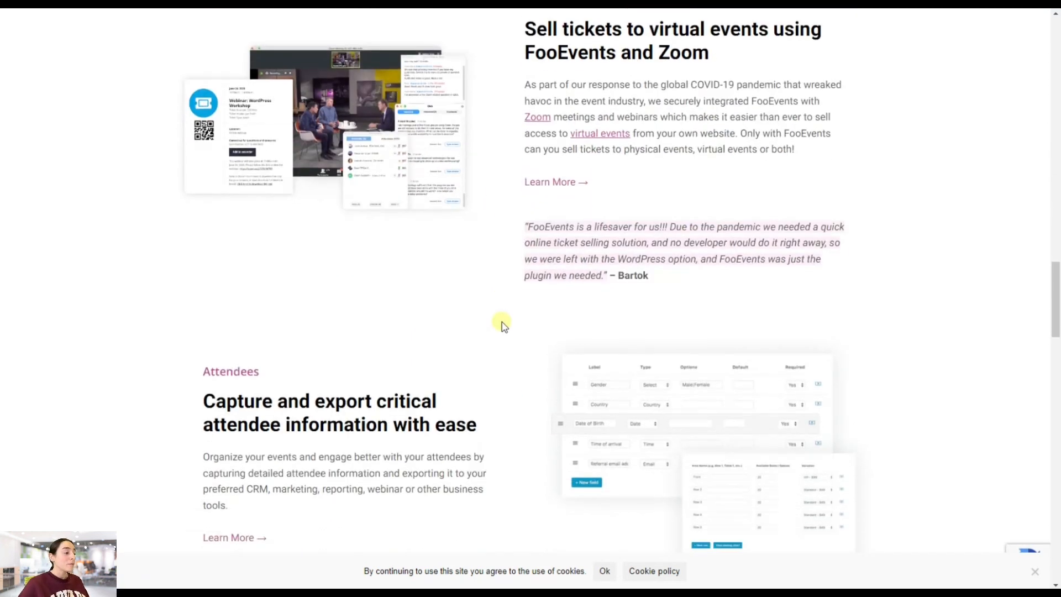
{"action": "scroll", "coordinate": [586, 328], "scroll_direction": "down", "scroll_amount": 1}
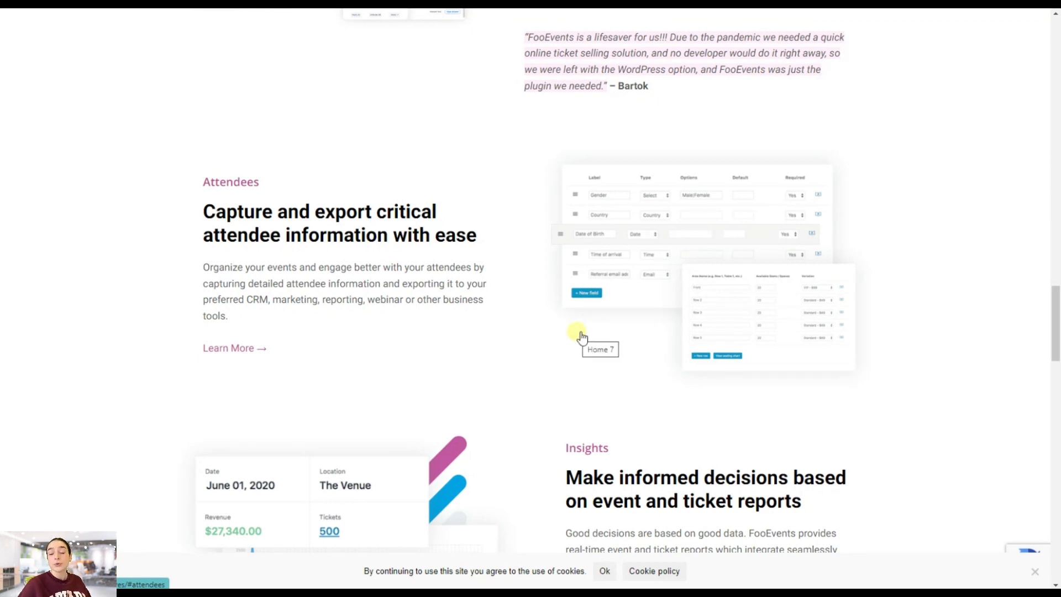
{"action": "scroll", "coordinate": [608, 354], "scroll_direction": "down", "scroll_amount": 2}
{"action": "scroll", "coordinate": [623, 359], "scroll_direction": "down", "scroll_amount": 5}
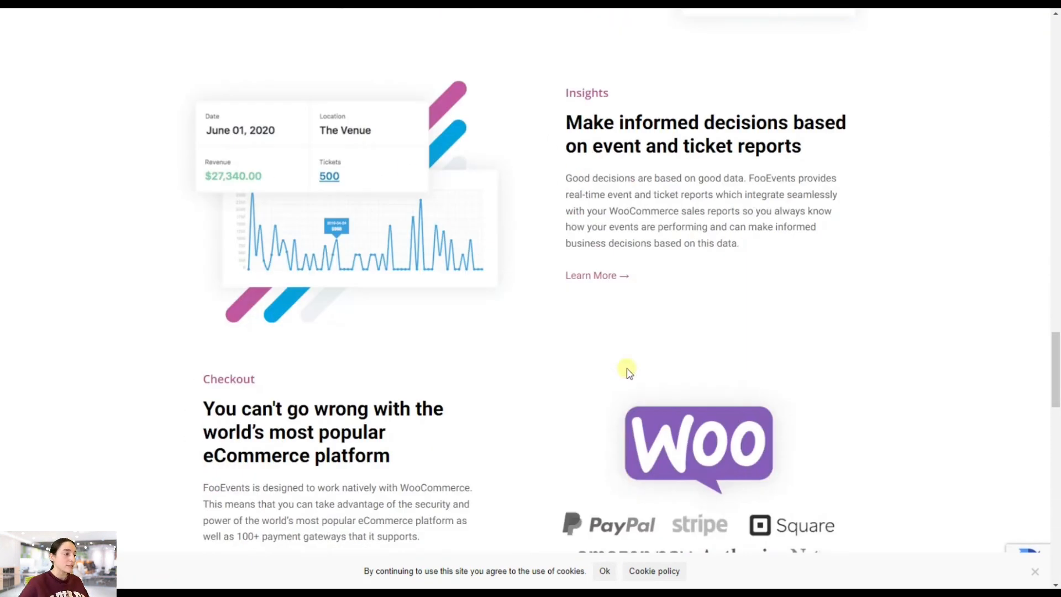
{"action": "scroll", "coordinate": [624, 370], "scroll_direction": "down", "scroll_amount": 1}
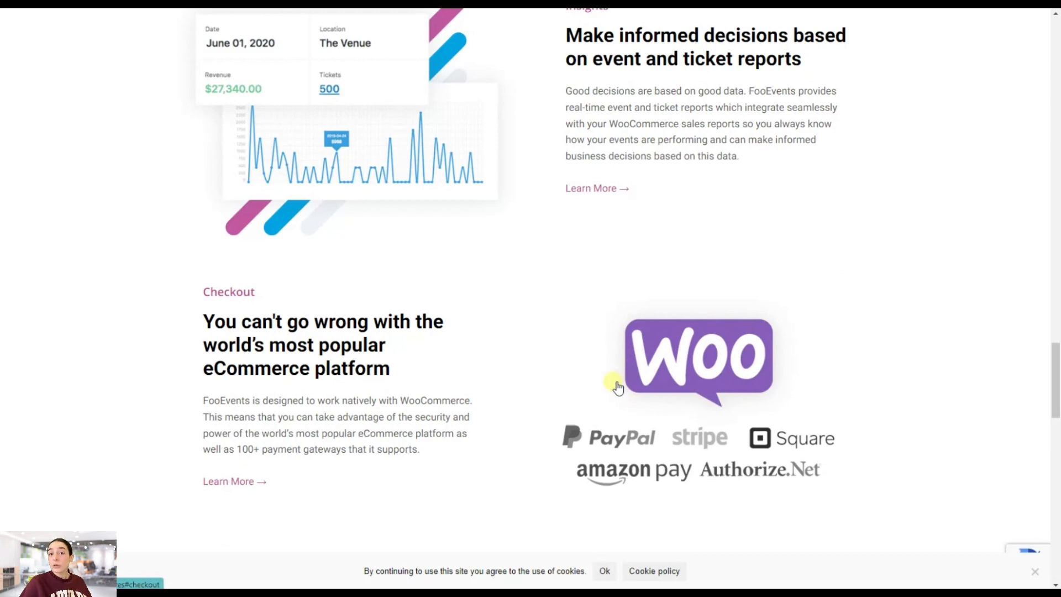
{"action": "scroll", "coordinate": [618, 387], "scroll_direction": "up", "scroll_amount": 20}
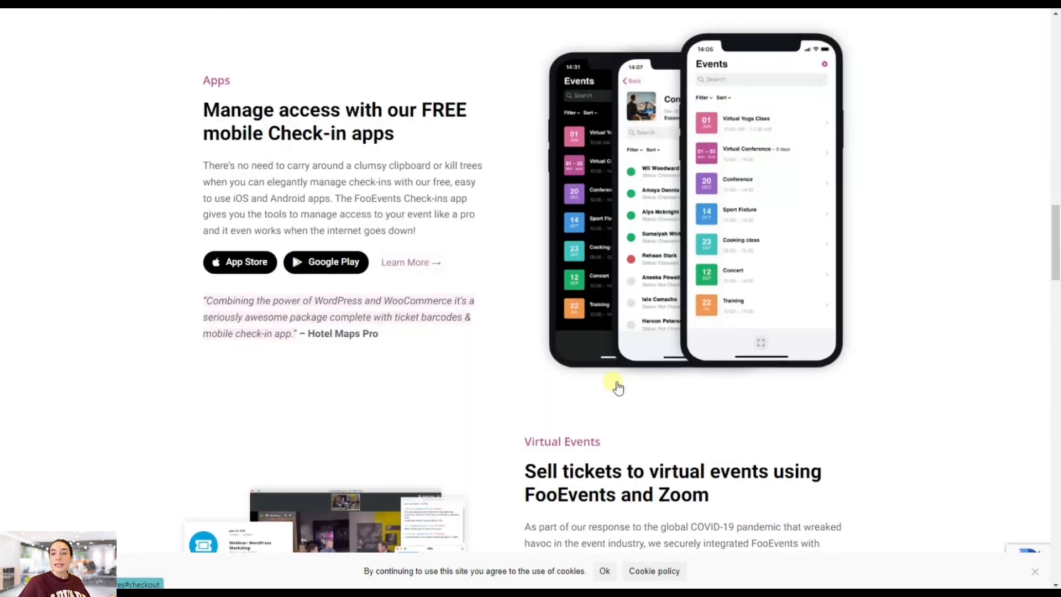
{"action": "scroll", "coordinate": [617, 387], "scroll_direction": "up", "scroll_amount": 5}
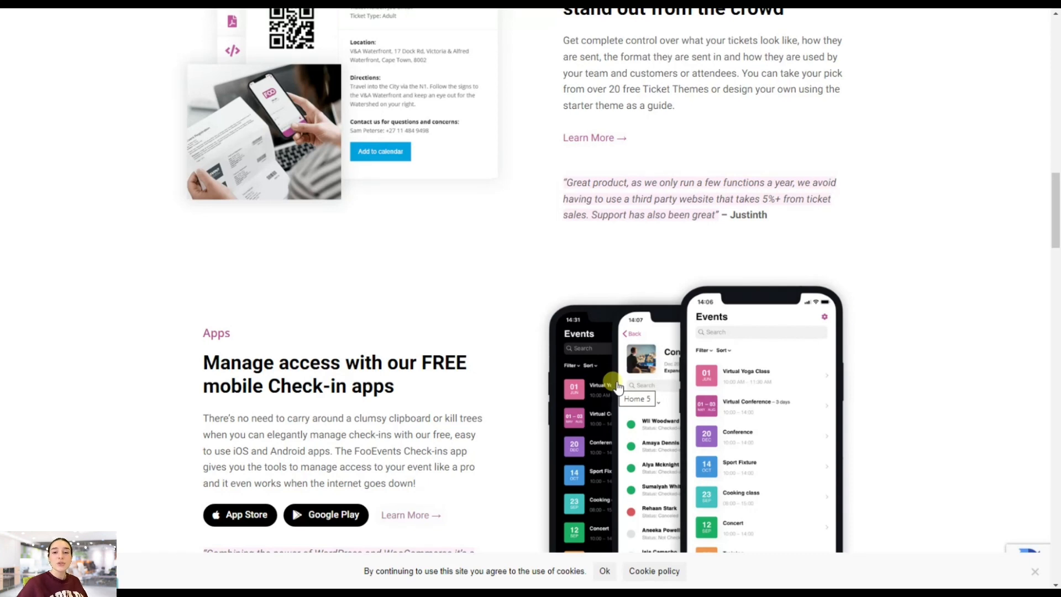
{"action": "scroll", "coordinate": [618, 387], "scroll_direction": "up", "scroll_amount": 16}
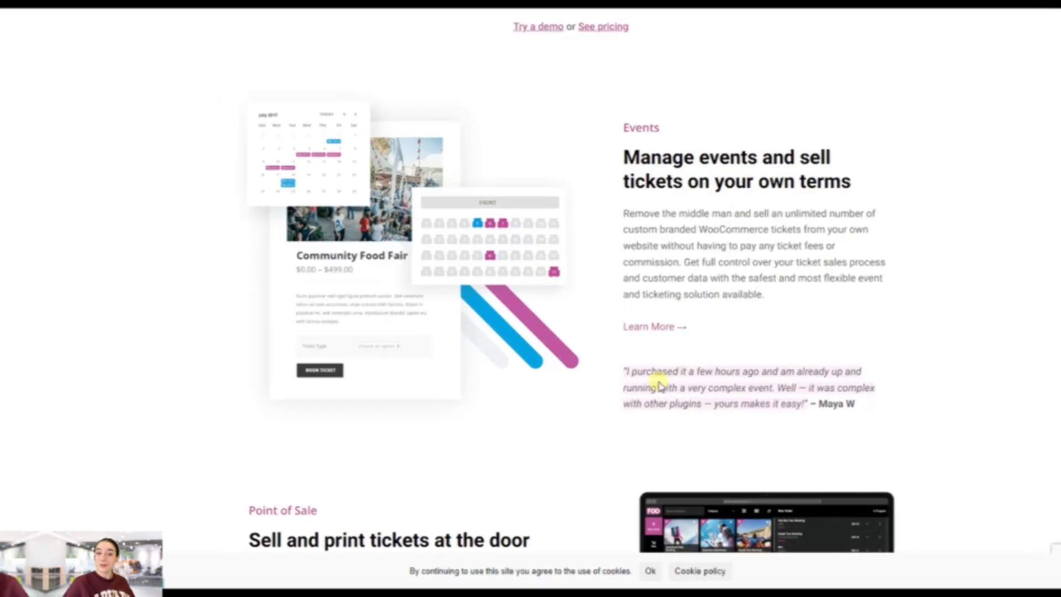
{"action": "scroll", "coordinate": [617, 382], "scroll_direction": "up", "scroll_amount": 7}
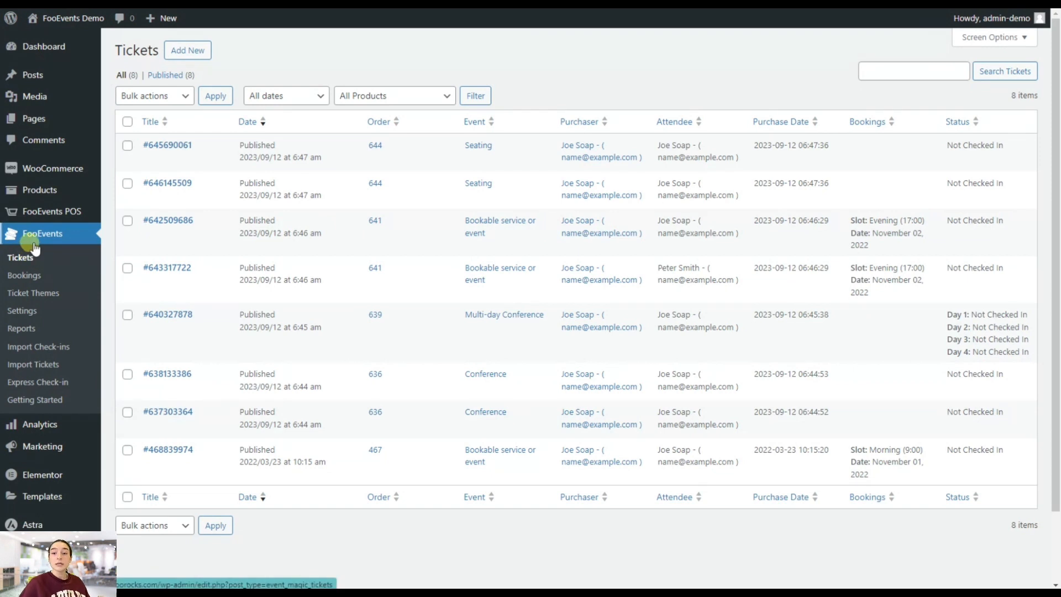
Open the FooEvents settings and review the License options and the full list of General options.
{"action": "left_click", "coordinate": [44, 321]}
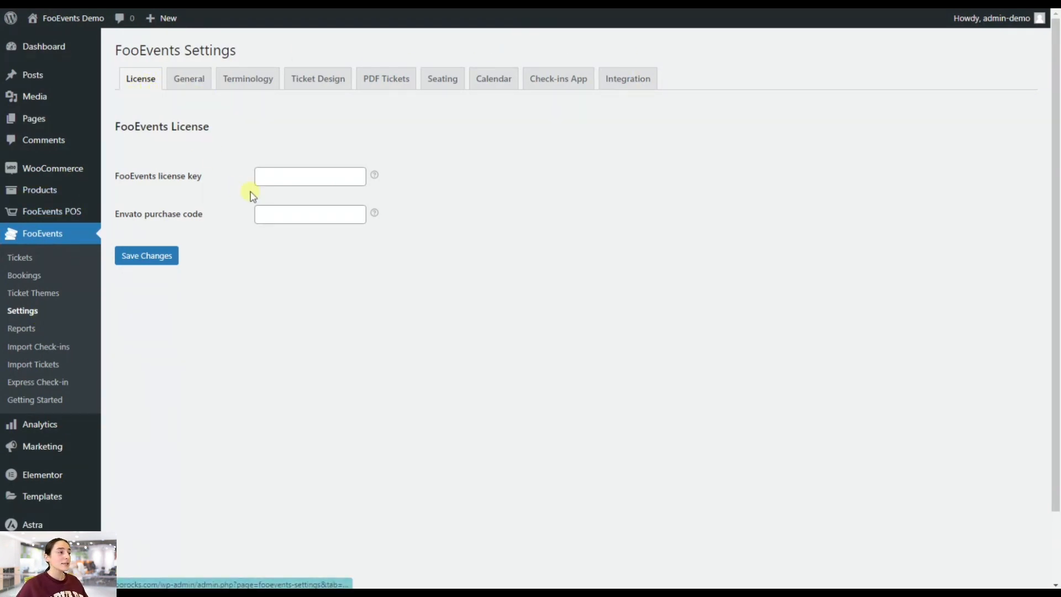
{"action": "left_click", "coordinate": [203, 83]}
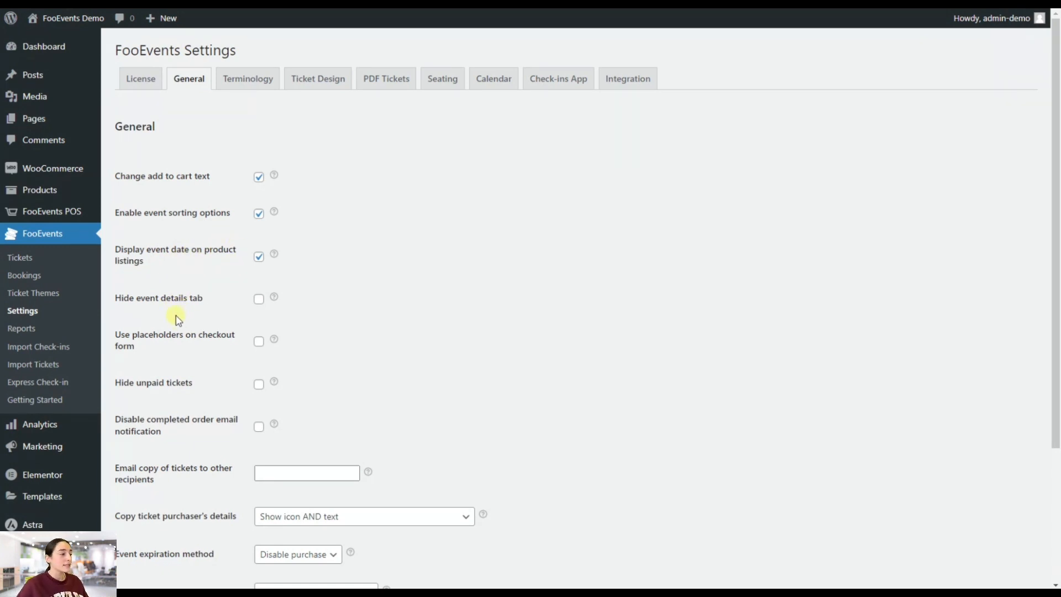
{"action": "scroll", "coordinate": [237, 288], "scroll_direction": "down", "scroll_amount": 3}
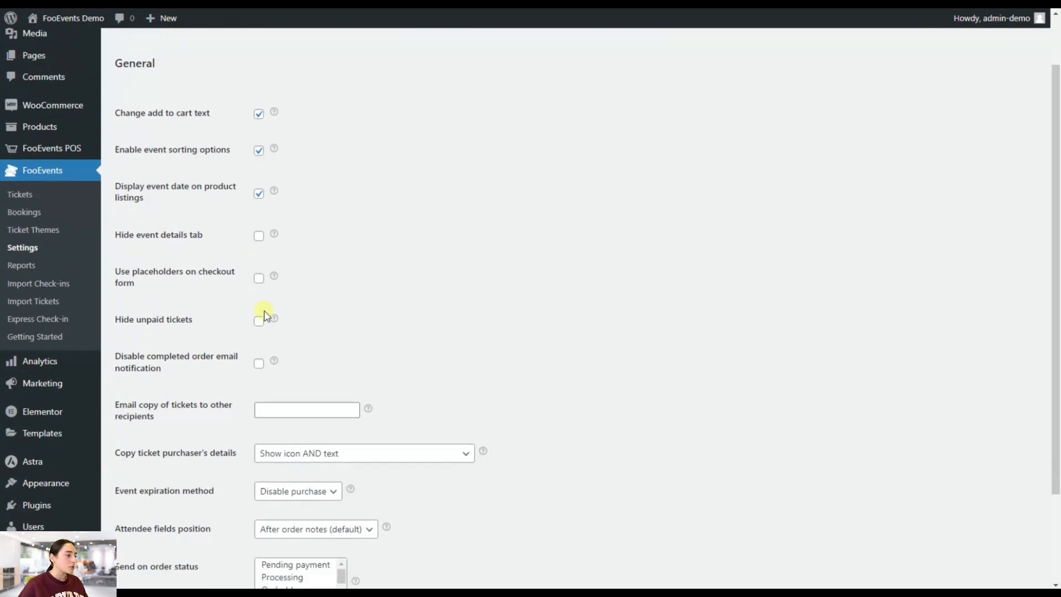
{"action": "scroll", "coordinate": [260, 321], "scroll_direction": "down", "scroll_amount": 2}
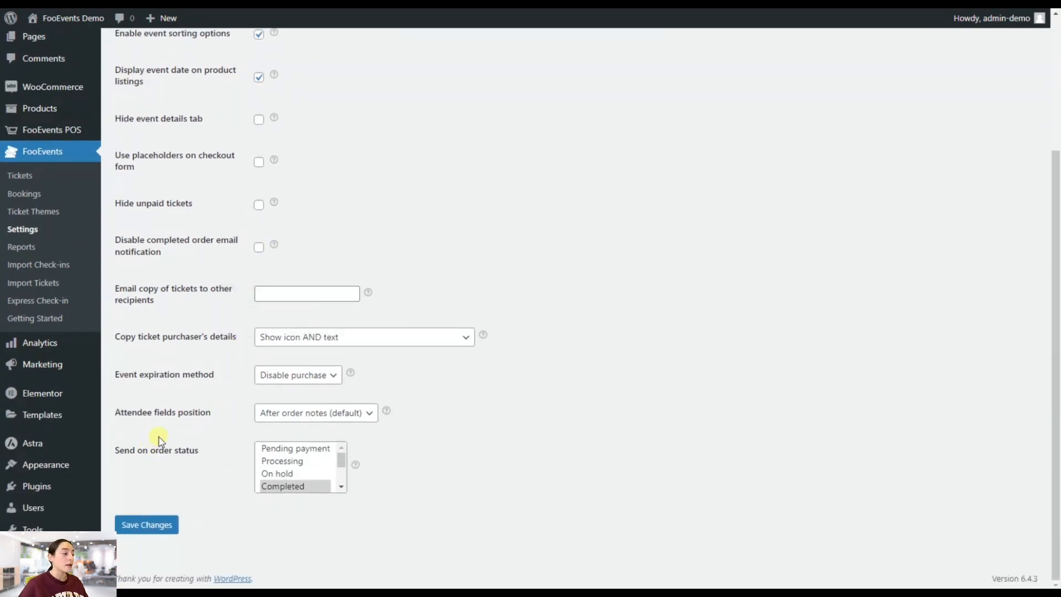
{"action": "scroll", "coordinate": [271, 479], "scroll_direction": "up", "scroll_amount": 1}
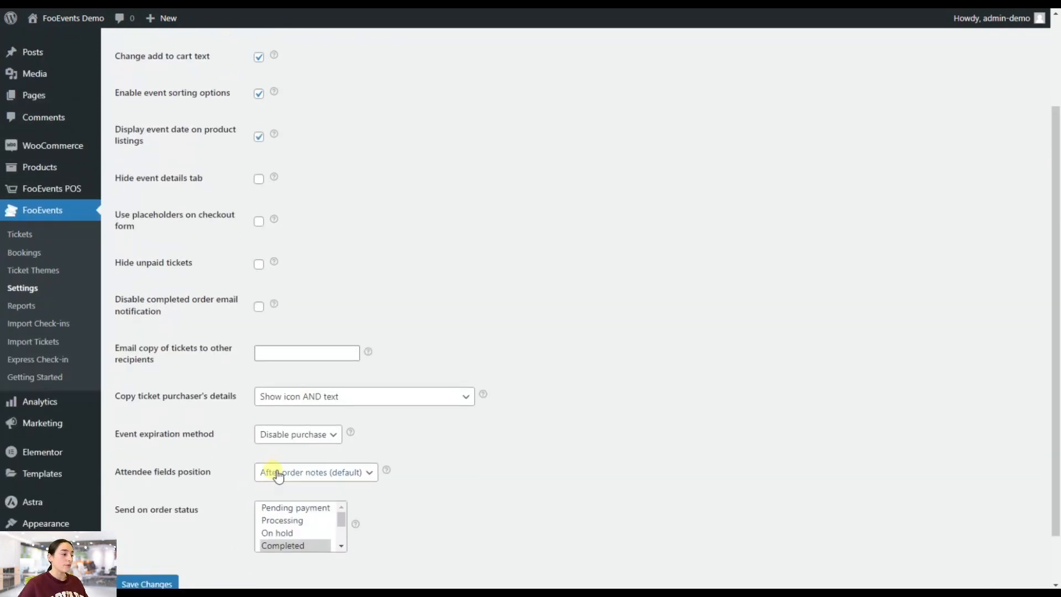
{"action": "scroll", "coordinate": [278, 476], "scroll_direction": "down", "scroll_amount": 1}
{"action": "scroll", "coordinate": [276, 387], "scroll_direction": "up", "scroll_amount": 3}
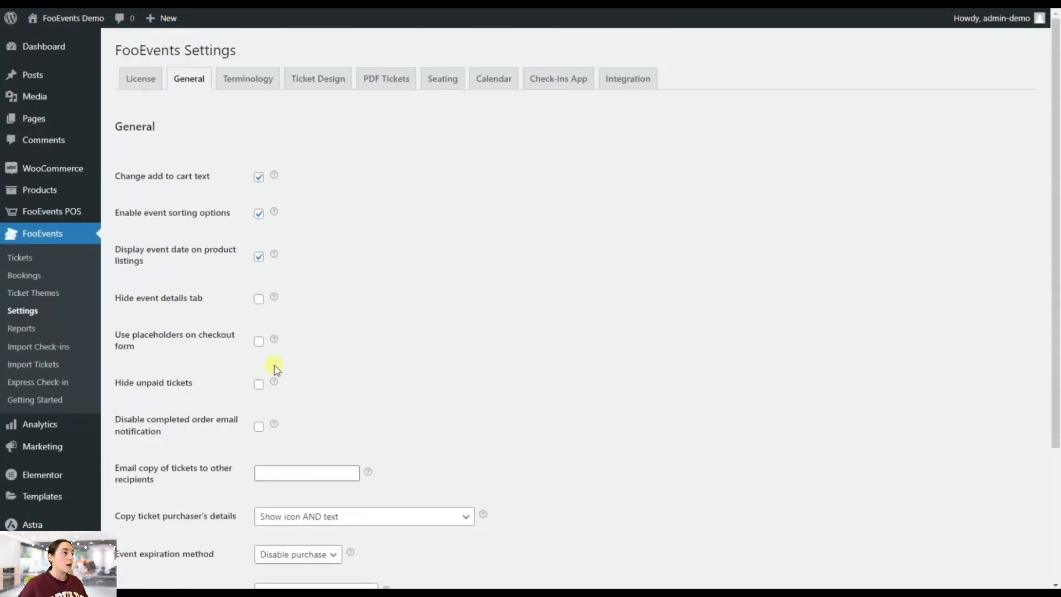
Review the FooEvents Terminology settings and the Ticket Design settings, including the global ticket logo and header image.
{"action": "left_click", "coordinate": [245, 88]}
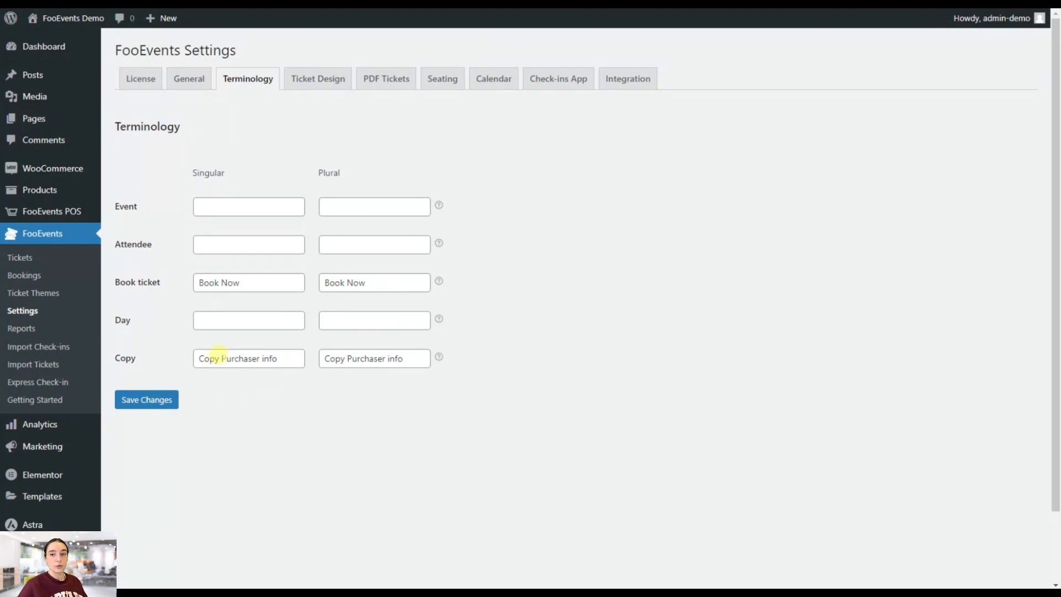
{"action": "left_click", "coordinate": [305, 87]}
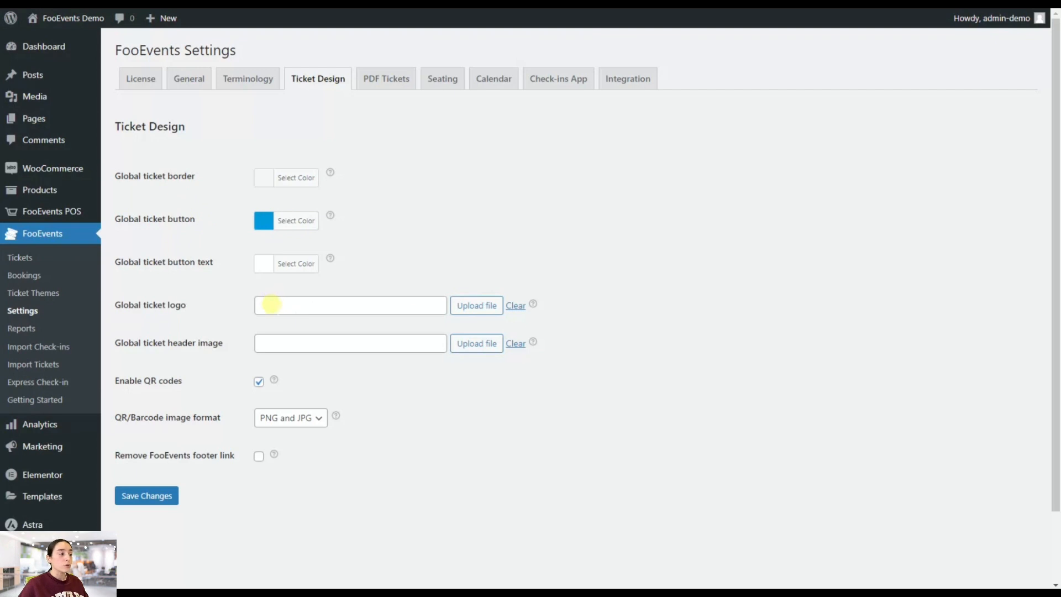
{"action": "left_click", "coordinate": [271, 305]}
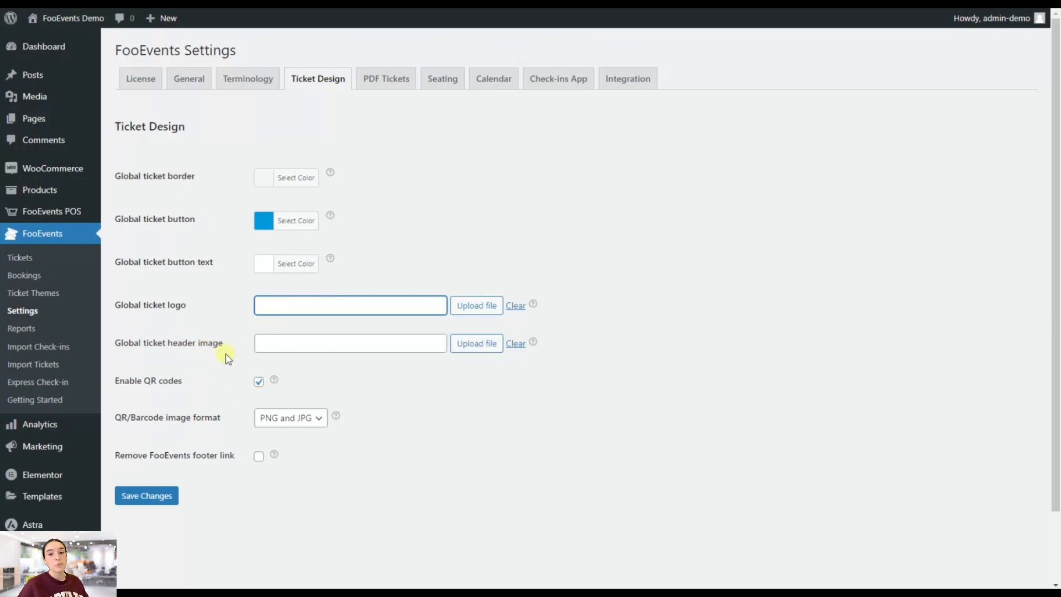
{"action": "left_click", "coordinate": [263, 343]}
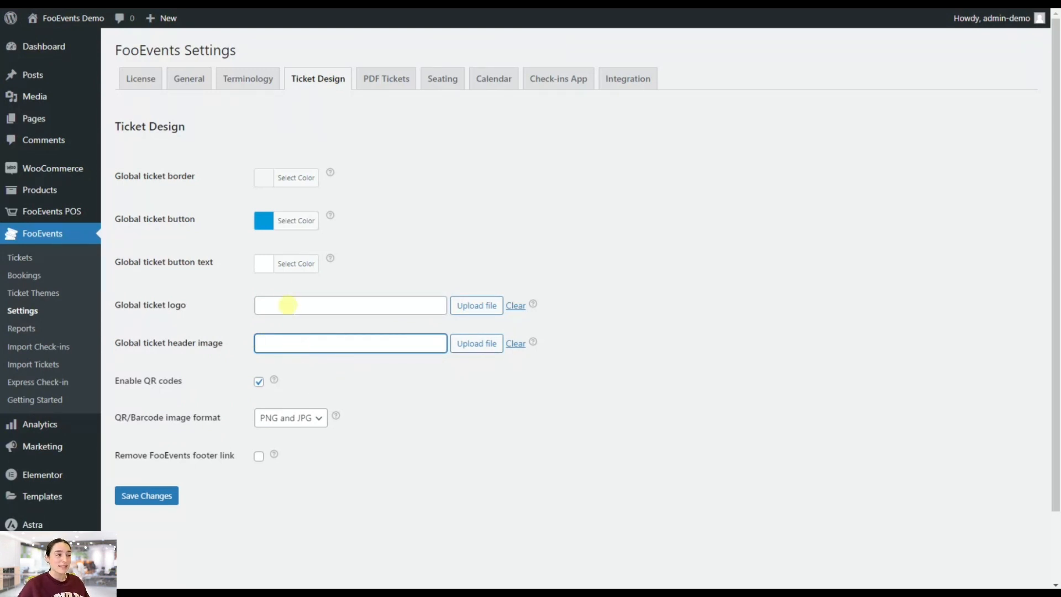
Review the FooEvents PDF ticket options and the seat color settings.
{"action": "left_click", "coordinate": [367, 82]}
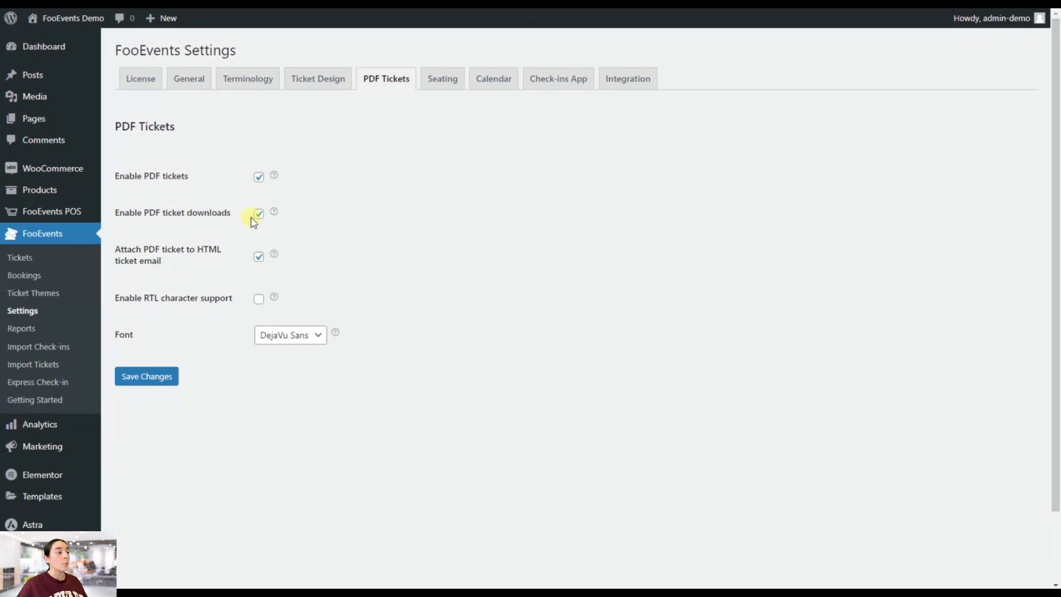
{"action": "left_click", "coordinate": [259, 257]}
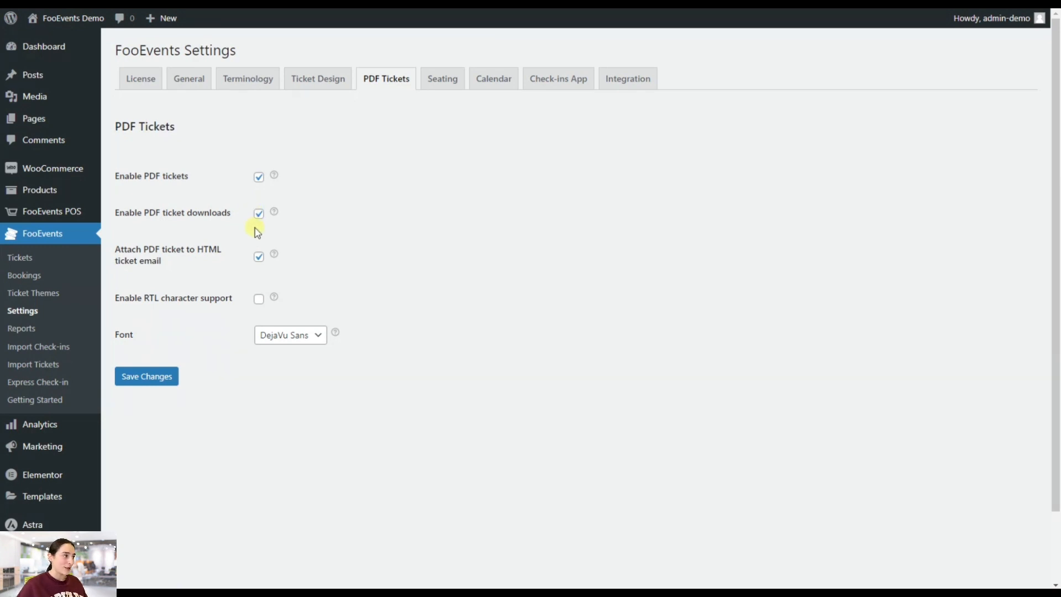
{"action": "left_click", "coordinate": [438, 88]}
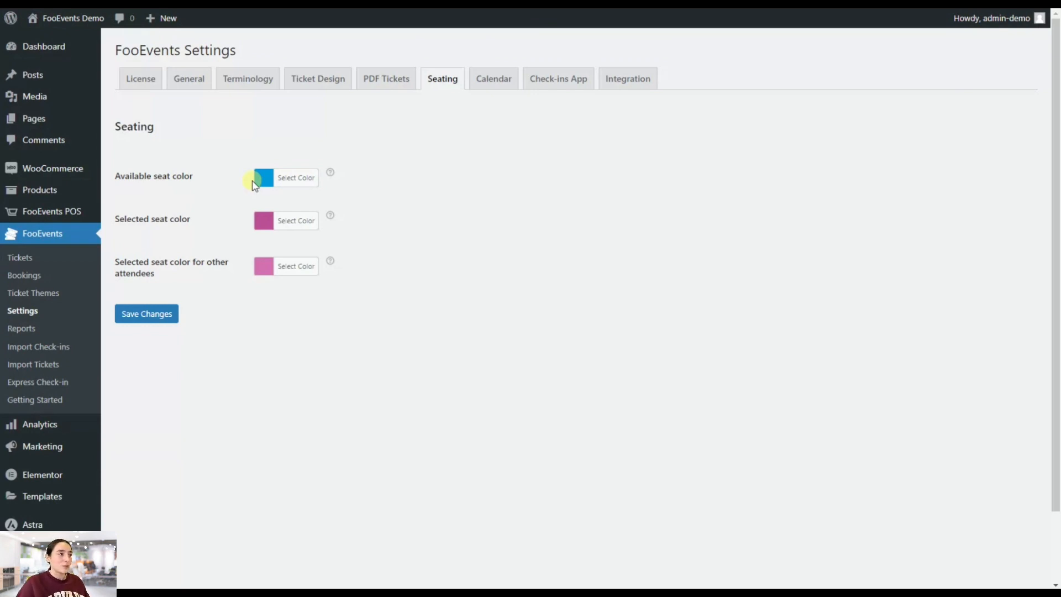
Review the FooEvents Calendar settings and the Check-ins App settings, including the app's branding and event listing options.
{"action": "left_click", "coordinate": [483, 86]}
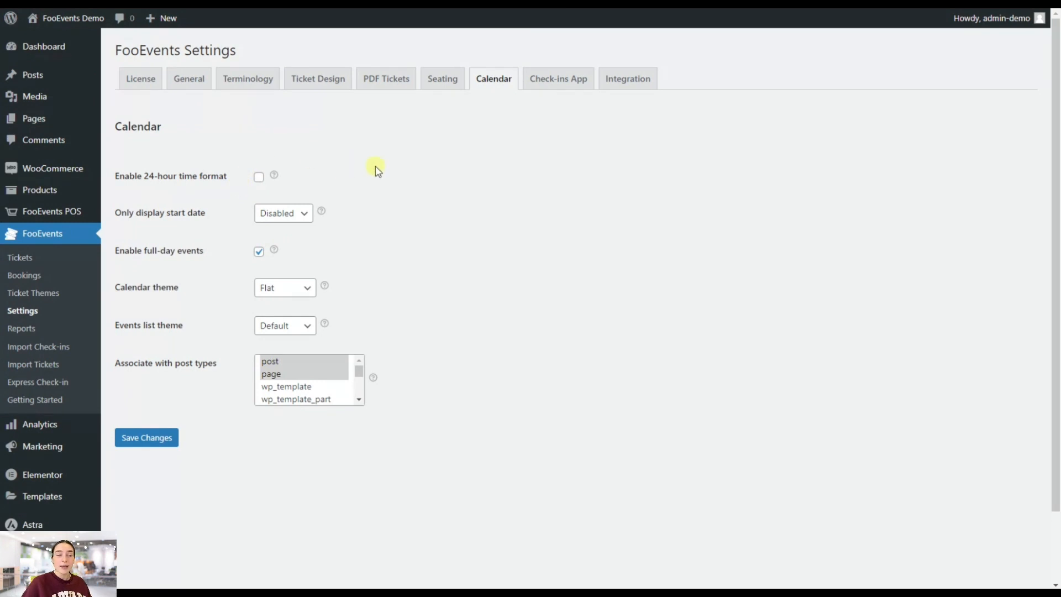
{"action": "left_click", "coordinate": [560, 82]}
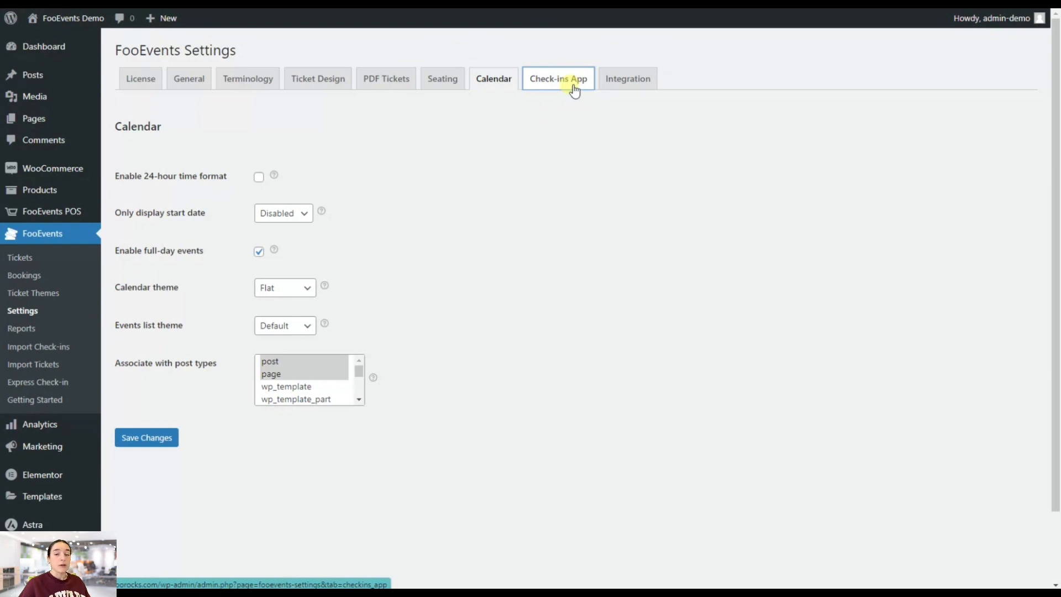
{"action": "scroll", "coordinate": [333, 250], "scroll_direction": "down", "scroll_amount": 1}
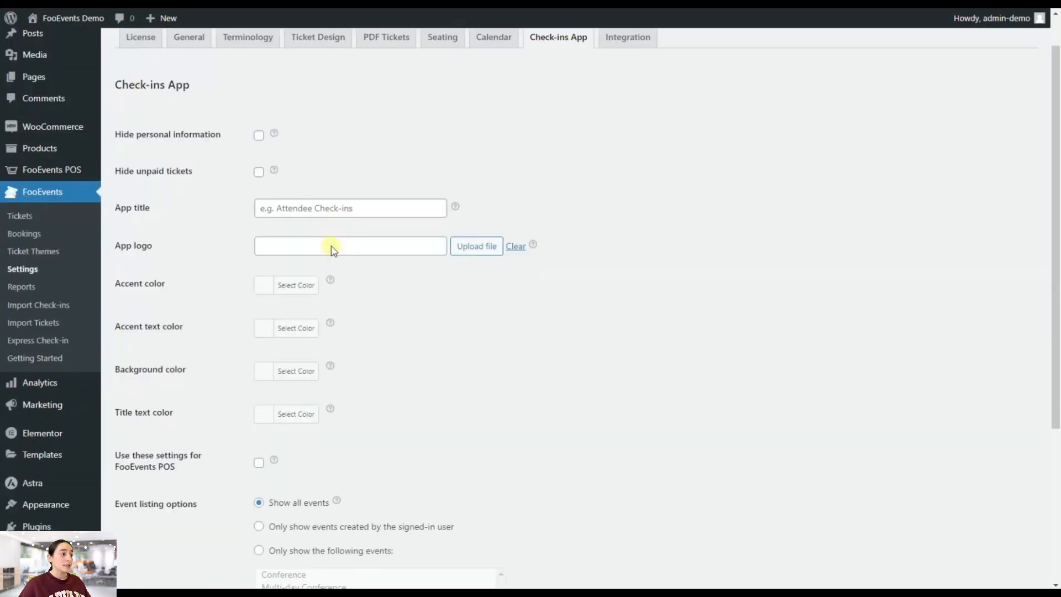
{"action": "scroll", "coordinate": [309, 260], "scroll_direction": "down", "scroll_amount": 1}
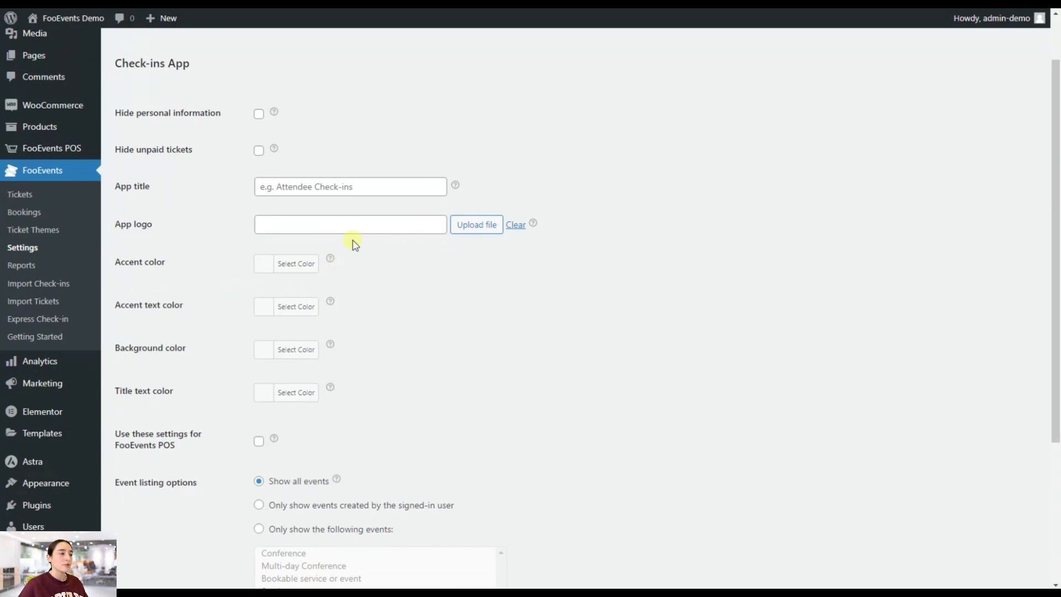
{"action": "scroll", "coordinate": [353, 243], "scroll_direction": "up", "scroll_amount": 1}
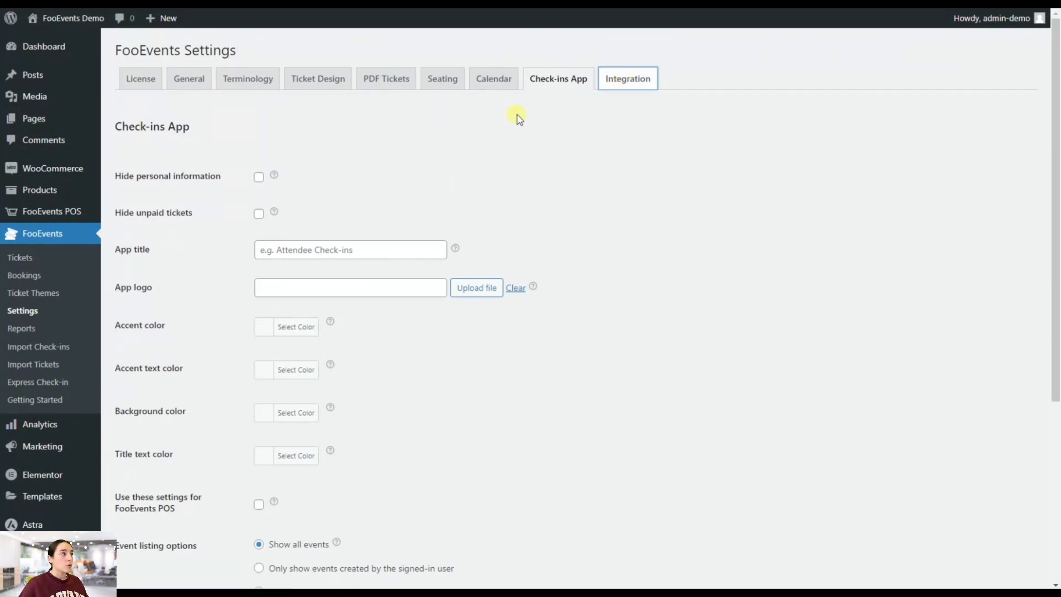
Review the FooEvents Integration settings for Google Maps, Zoom, Eventbrite and Mailchimp.
{"action": "left_click", "coordinate": [620, 87]}
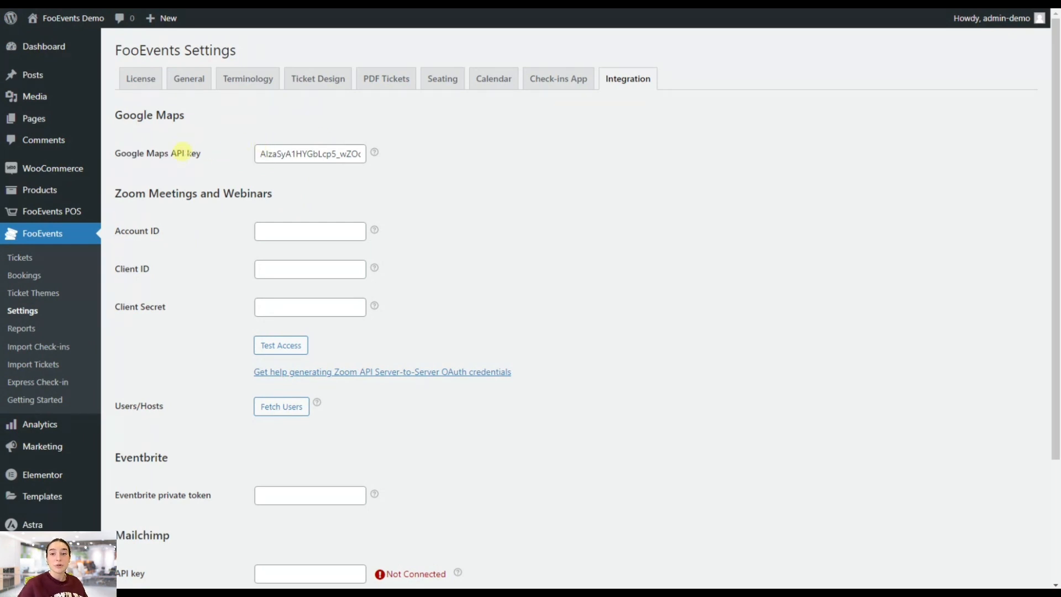
{"action": "scroll", "coordinate": [188, 195], "scroll_direction": "down", "scroll_amount": 1}
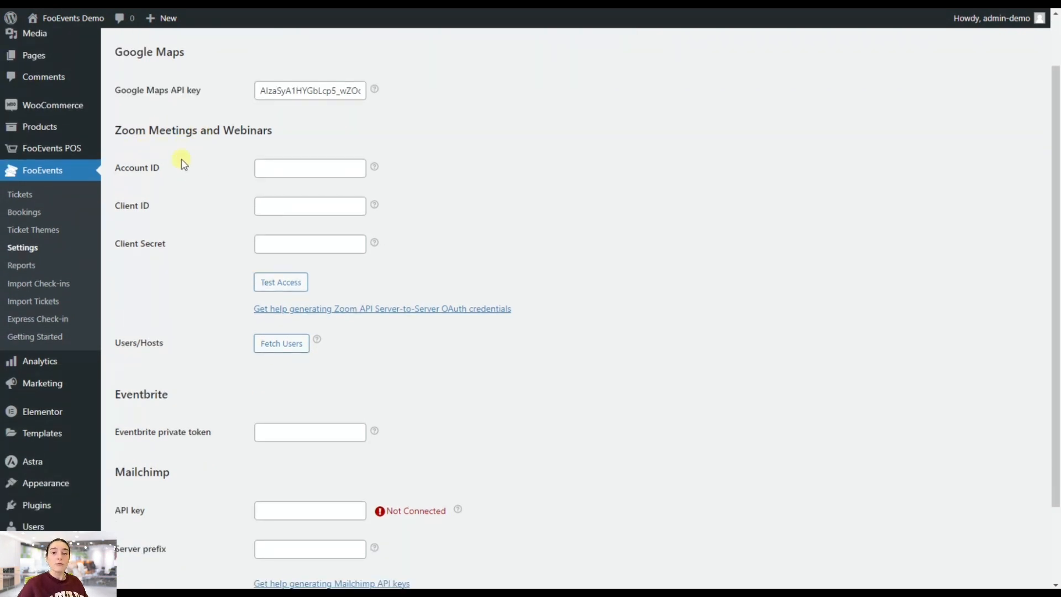
{"action": "scroll", "coordinate": [165, 243], "scroll_direction": "down", "scroll_amount": 1}
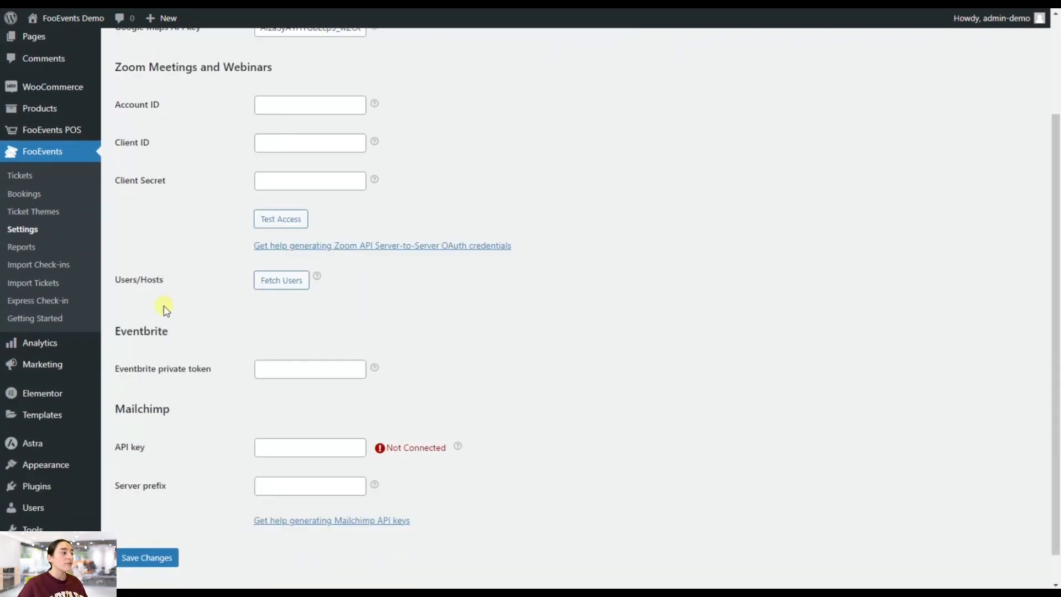
{"action": "scroll", "coordinate": [204, 298], "scroll_direction": "down", "scroll_amount": 1}
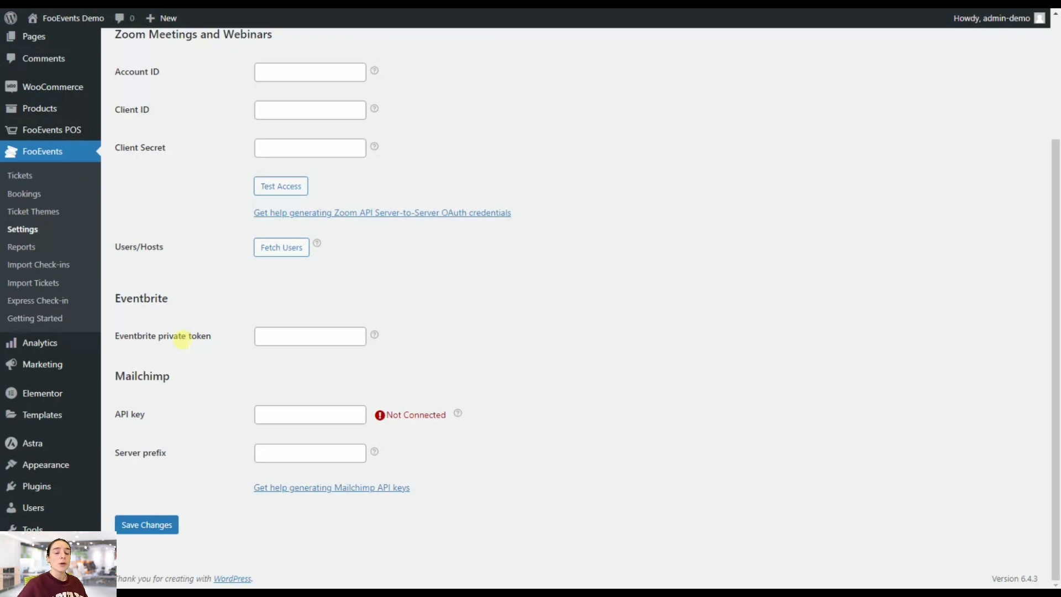
{"action": "scroll", "coordinate": [260, 331], "scroll_direction": "up", "scroll_amount": 1}
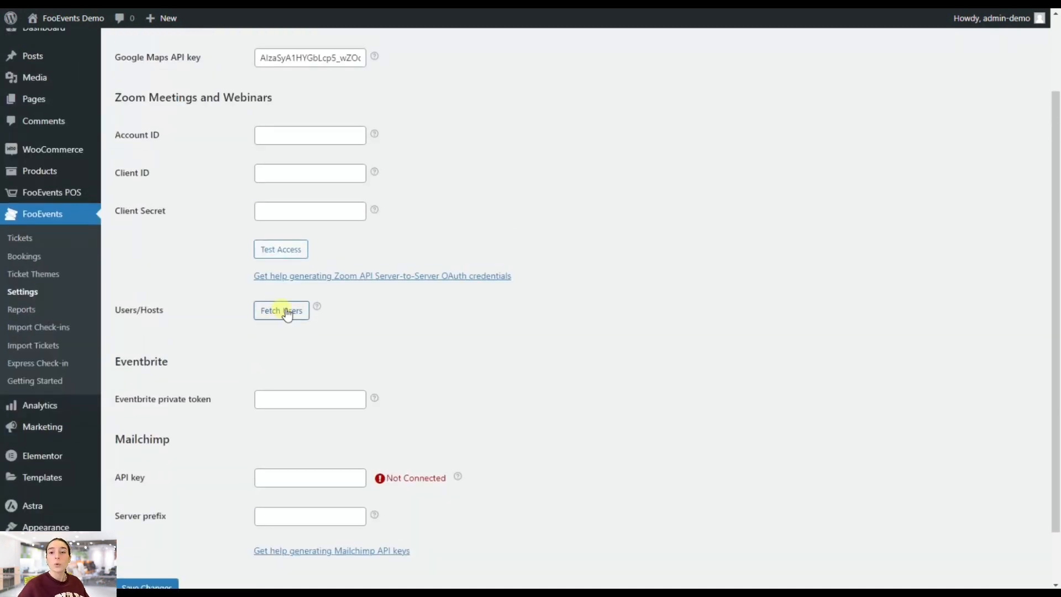
{"action": "scroll", "coordinate": [324, 277], "scroll_direction": "up", "scroll_amount": 2}
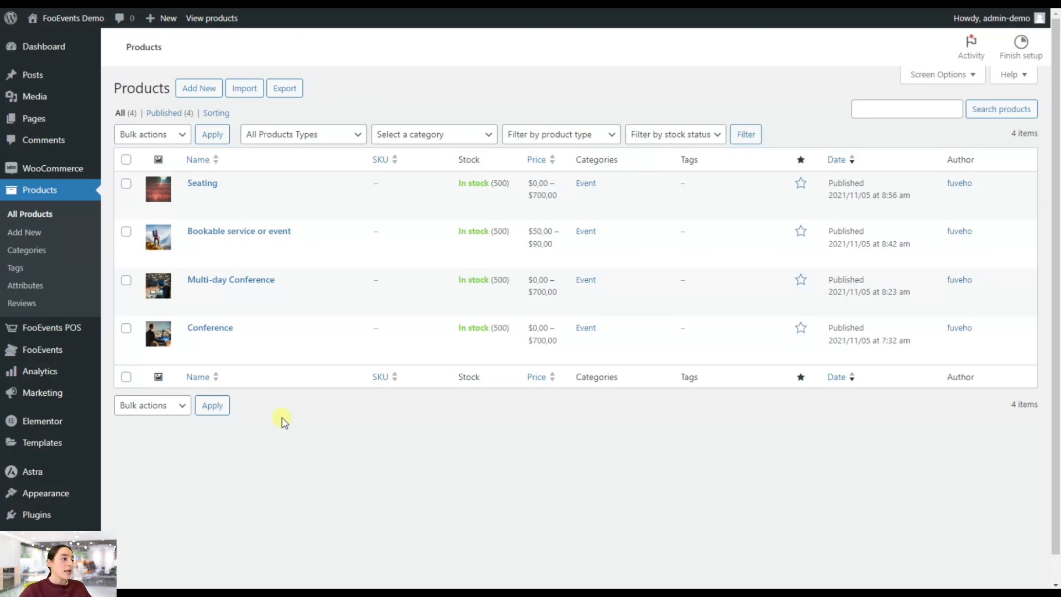
Open the Conference product for editing and go to its Product data section.
{"action": "left_click", "coordinate": [210, 328]}
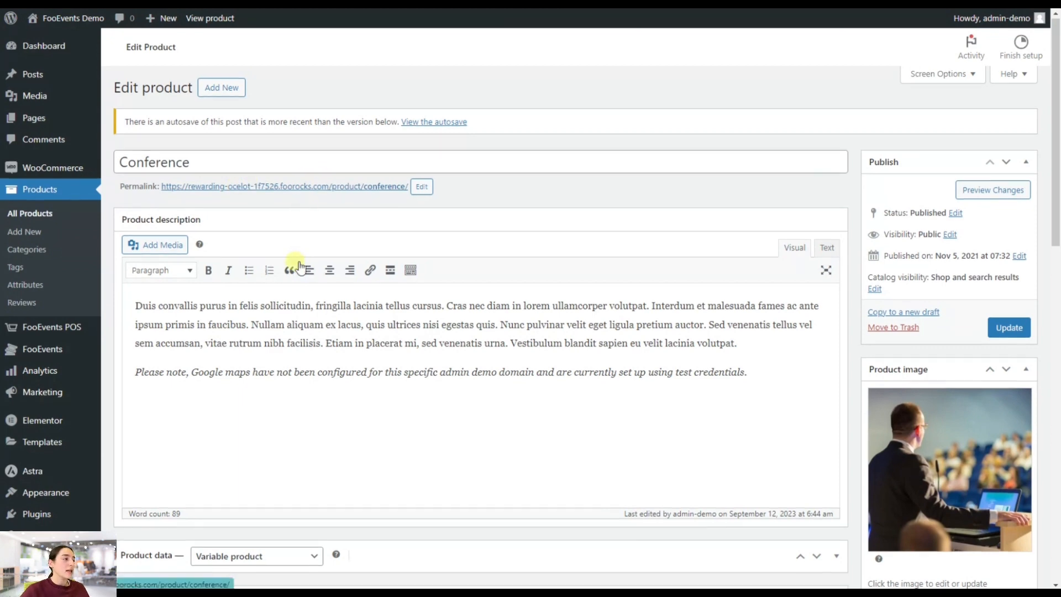
{"action": "scroll", "coordinate": [294, 268], "scroll_direction": "down", "scroll_amount": 6}
{"action": "scroll", "coordinate": [287, 258], "scroll_direction": "down", "scroll_amount": 1}
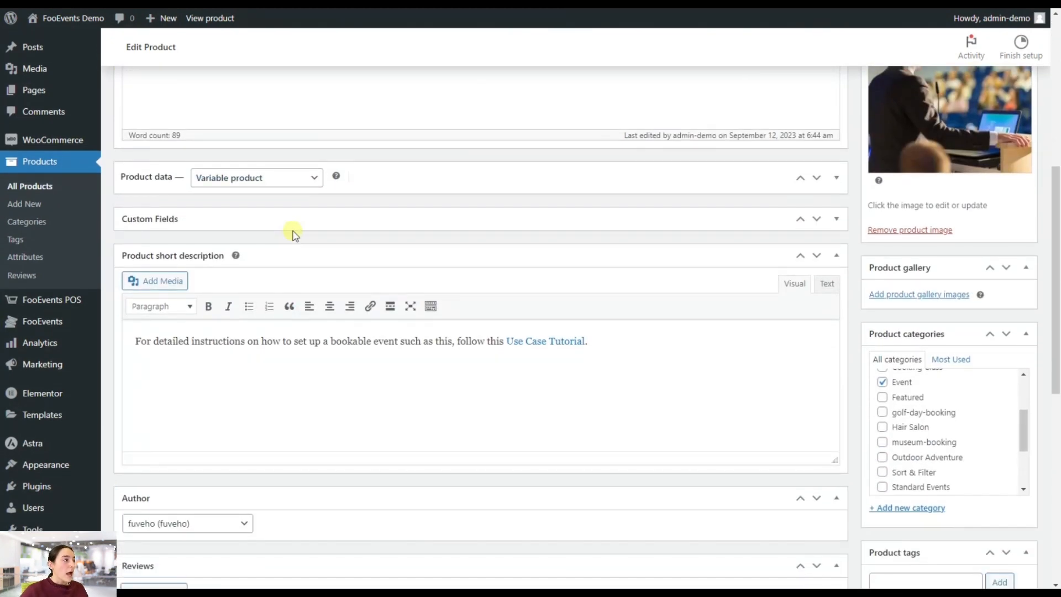
Expand the Conference product's Product data section and view the available product types.
{"action": "scroll", "coordinate": [285, 237], "scroll_direction": "down", "scroll_amount": 1}
{"action": "scroll", "coordinate": [285, 243], "scroll_direction": "down", "scroll_amount": 3}
{"action": "scroll", "coordinate": [287, 243], "scroll_direction": "up", "scroll_amount": 3}
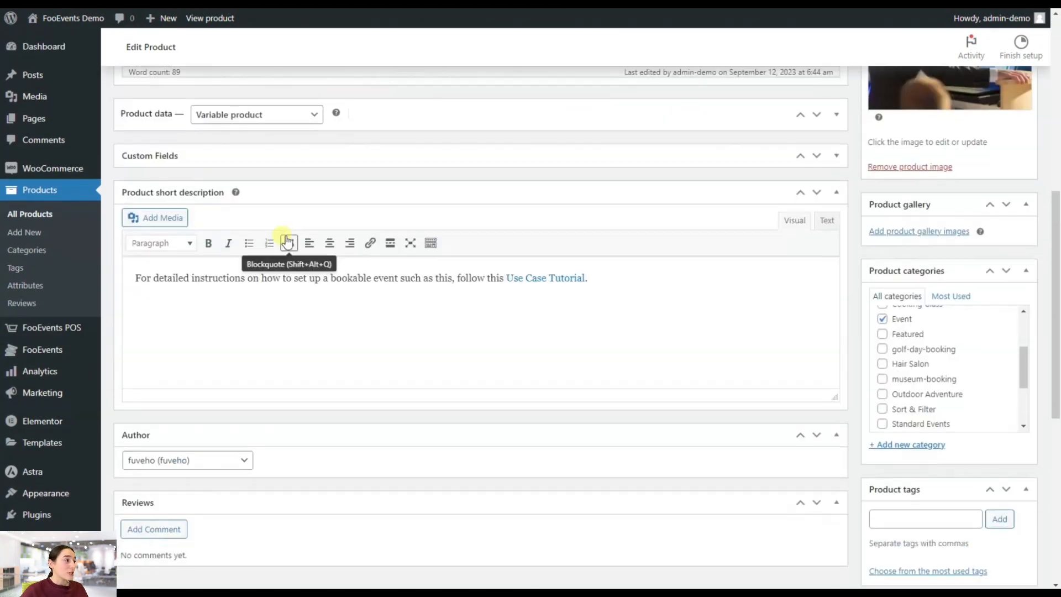
{"action": "scroll", "coordinate": [286, 237], "scroll_direction": "up", "scroll_amount": 5}
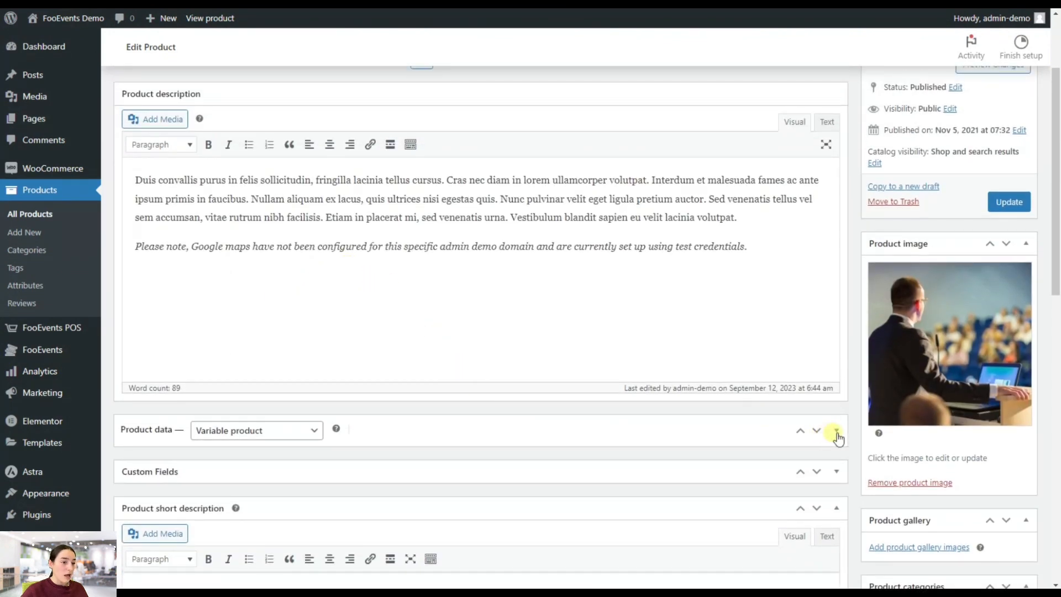
{"action": "left_click", "coordinate": [837, 434]}
{"action": "scroll", "coordinate": [486, 421], "scroll_direction": "down", "scroll_amount": 3}
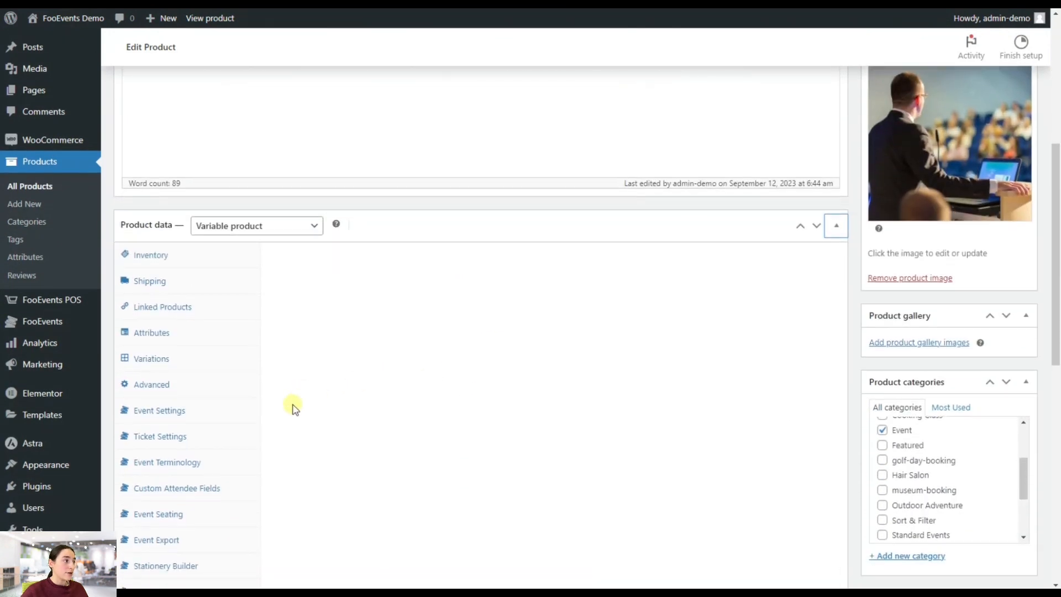
{"action": "scroll", "coordinate": [293, 407], "scroll_direction": "down", "scroll_amount": 1}
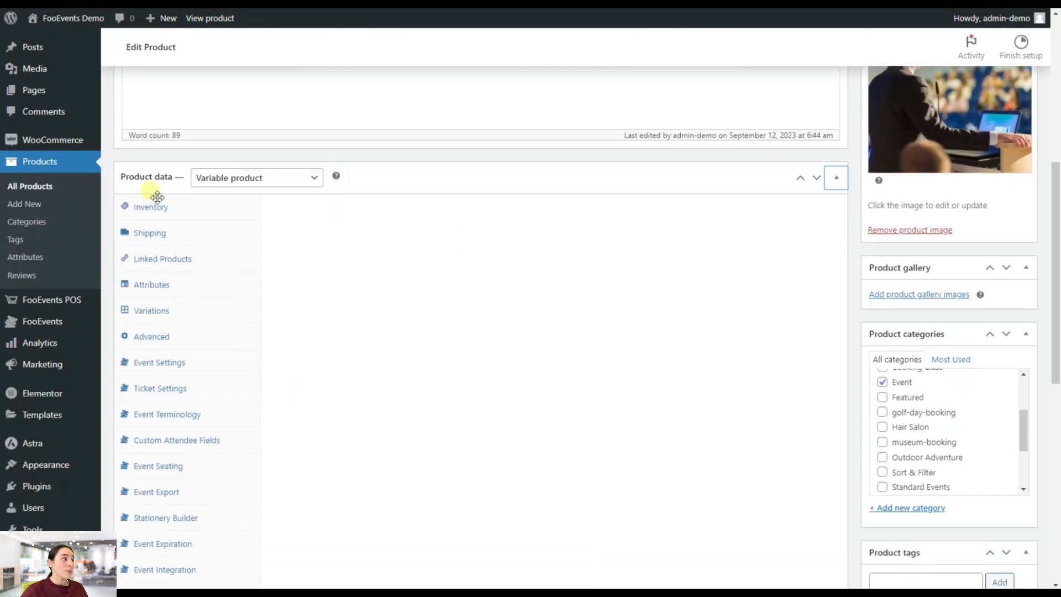
{"action": "left_click", "coordinate": [253, 183]}
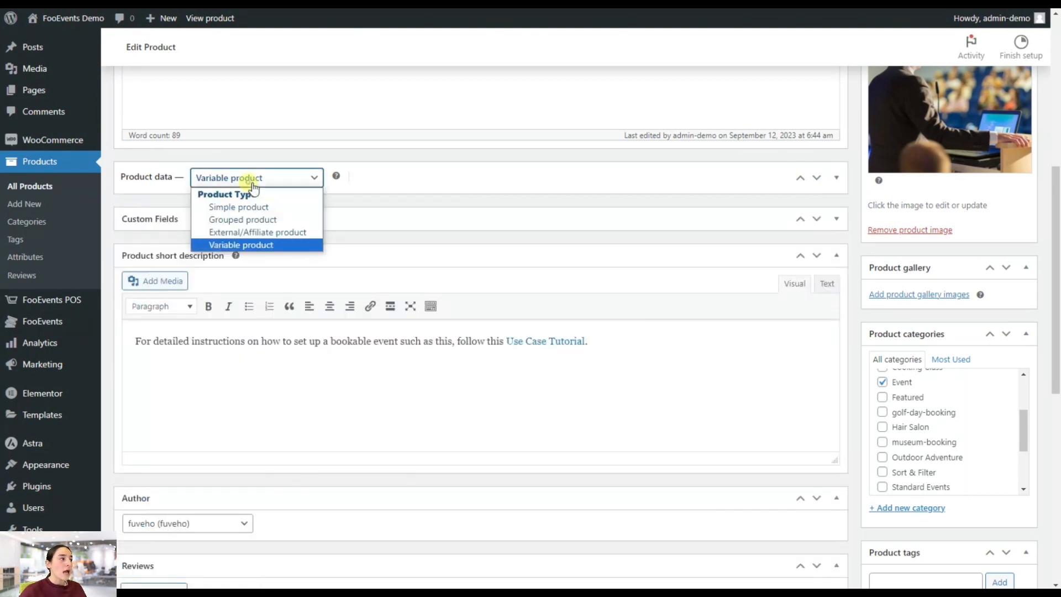
{"action": "left_click", "coordinate": [836, 178]}
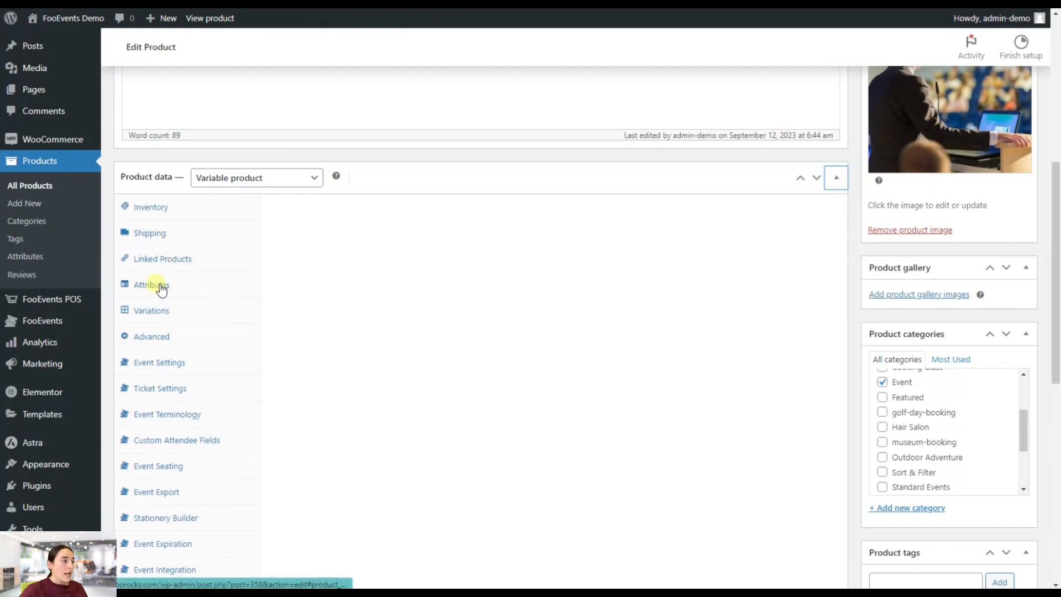
Open the product's variations and review the VIP ticket's download, virtual, stock and price options.
{"action": "left_click", "coordinate": [149, 310]}
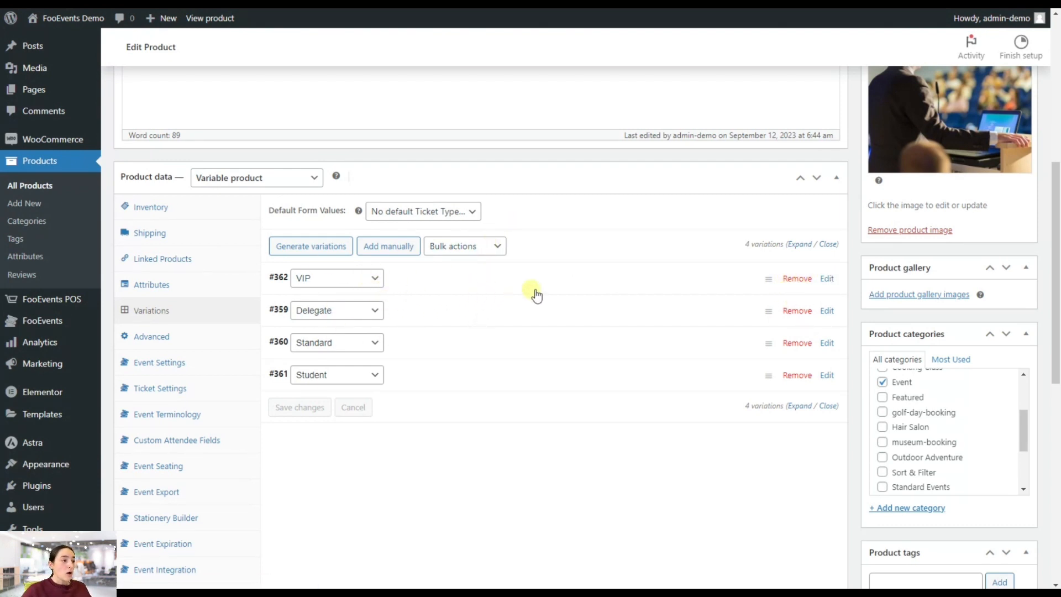
{"action": "left_click", "coordinate": [685, 286]}
{"action": "scroll", "coordinate": [417, 347], "scroll_direction": "down", "scroll_amount": 1}
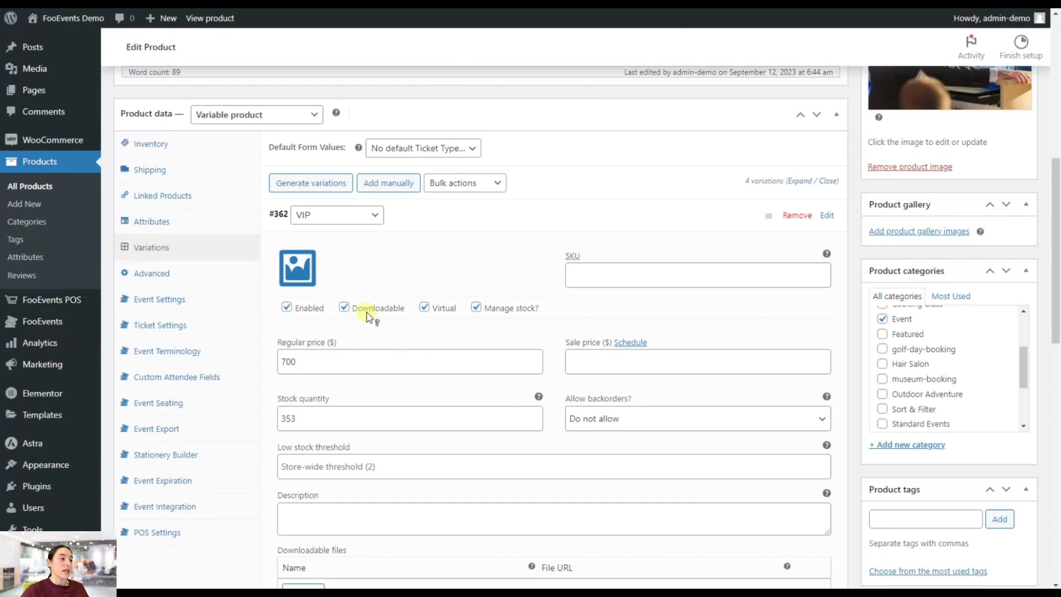
{"action": "mouse_move", "coordinate": [453, 311]}
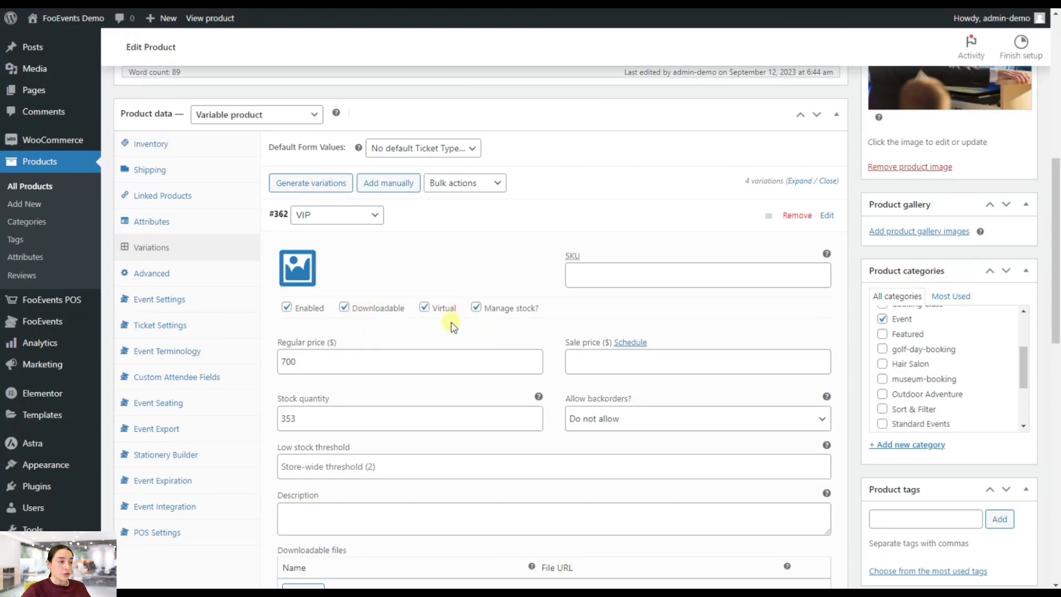
{"action": "mouse_move", "coordinate": [345, 315]}
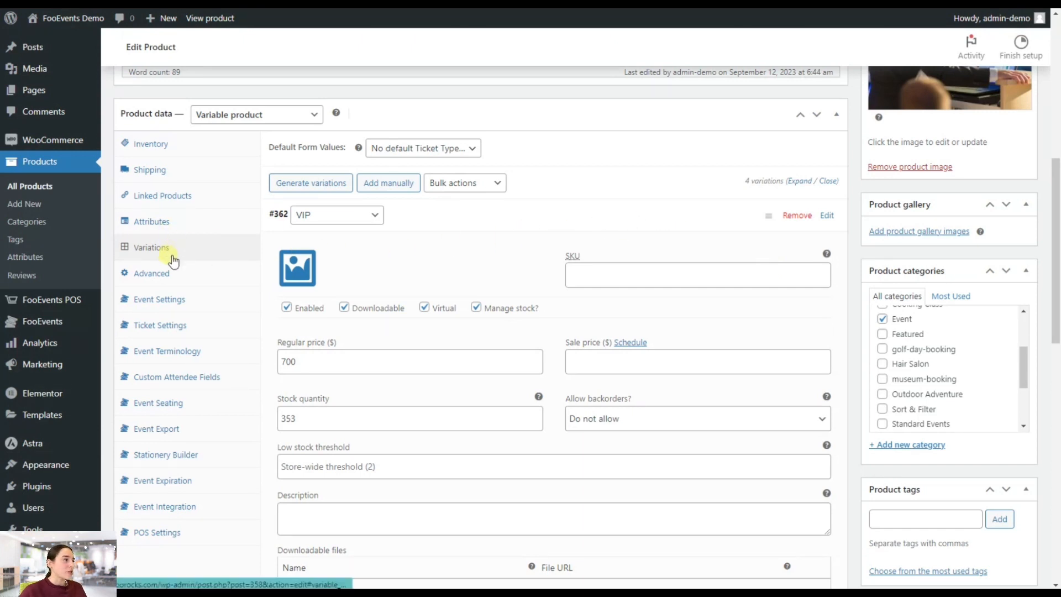
Review the Event Settings for event type, date, times, time zone, venue, coordinates, directions and contact details.
{"action": "left_click", "coordinate": [157, 299]}
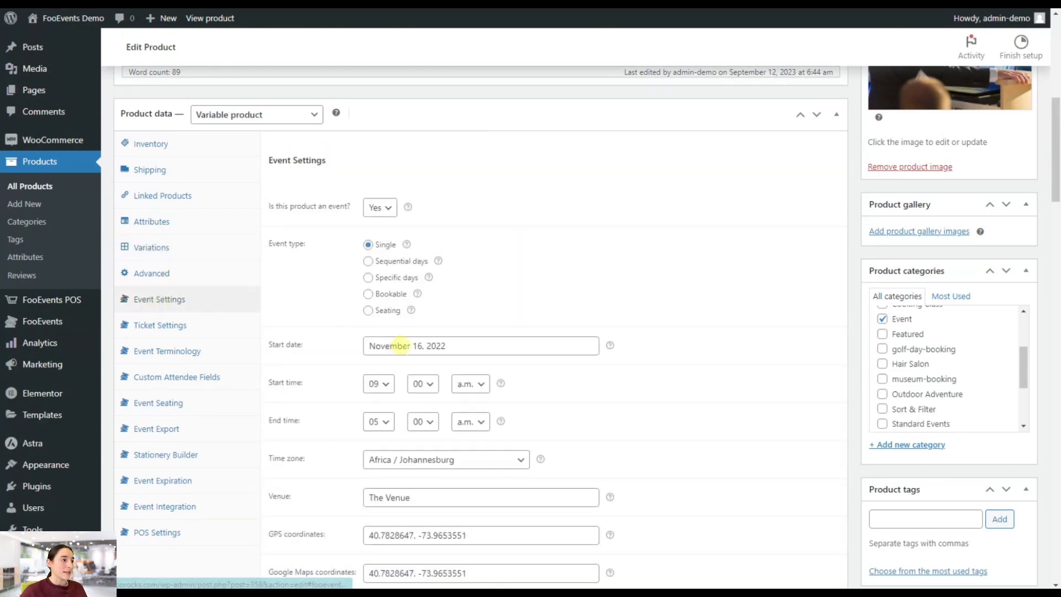
{"action": "scroll", "coordinate": [398, 309], "scroll_direction": "down", "scroll_amount": 1}
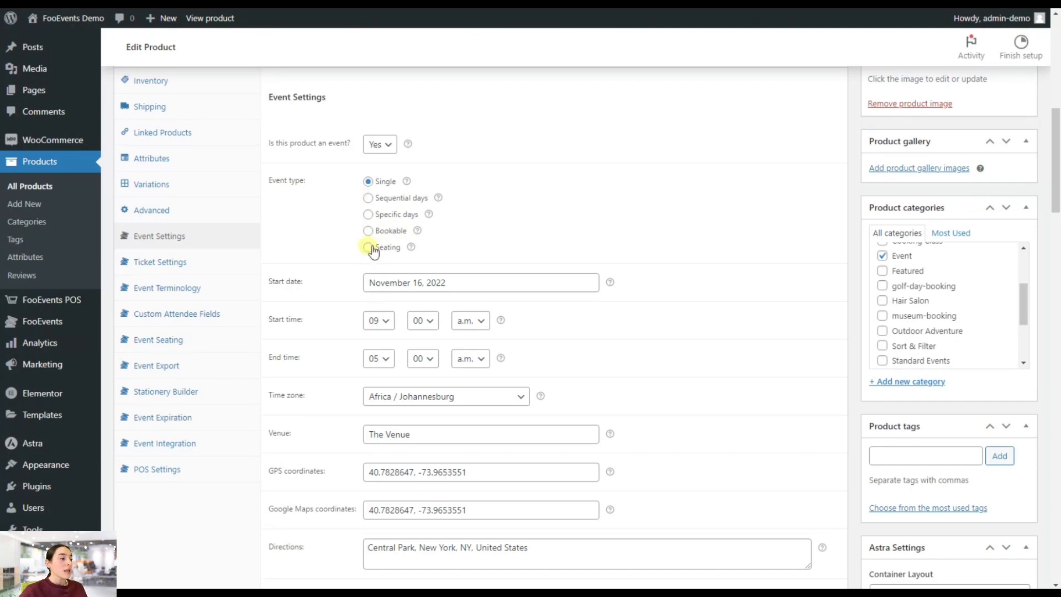
{"action": "scroll", "coordinate": [402, 283], "scroll_direction": "down", "scroll_amount": 1}
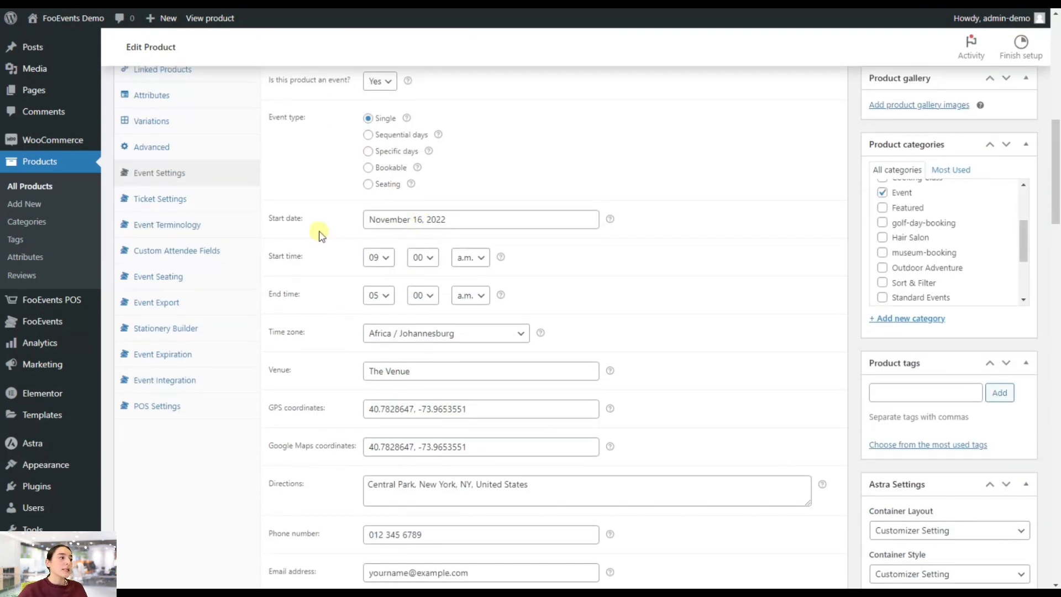
{"action": "scroll", "coordinate": [381, 298], "scroll_direction": "down", "scroll_amount": 1}
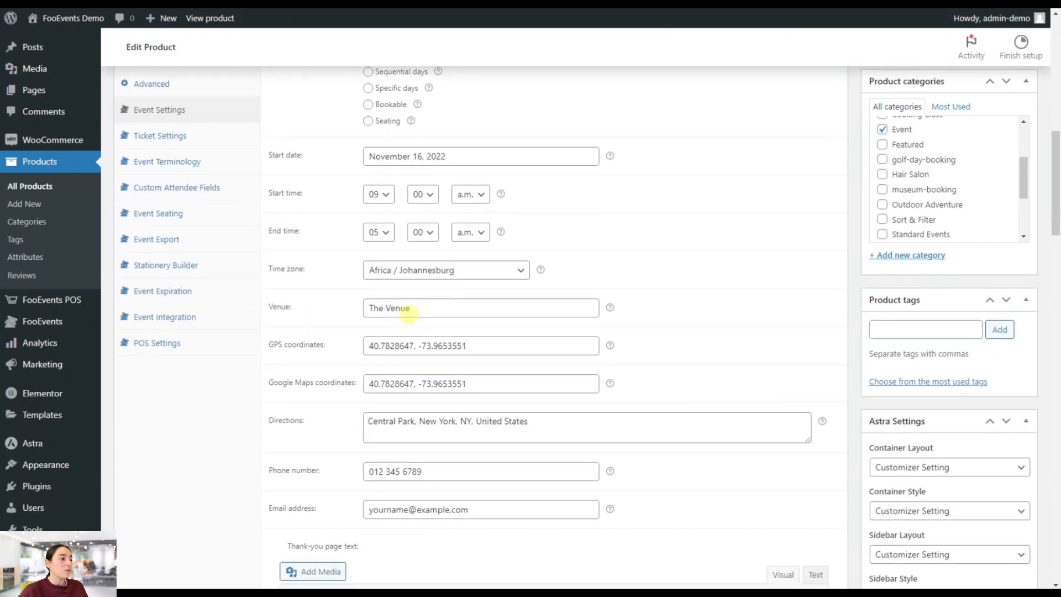
{"action": "scroll", "coordinate": [415, 325], "scroll_direction": "down", "scroll_amount": 1}
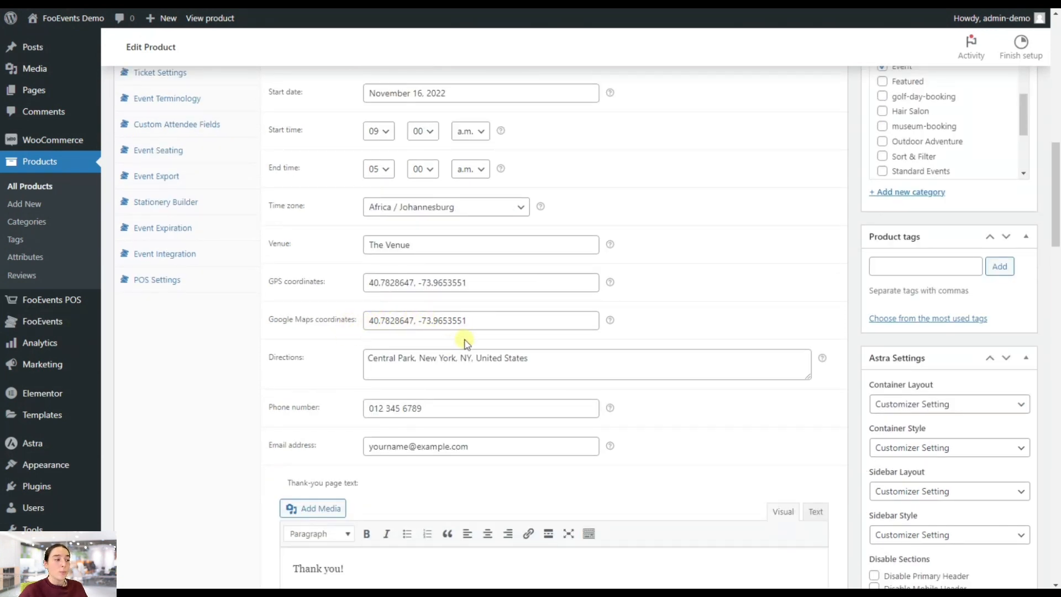
{"action": "scroll", "coordinate": [467, 328], "scroll_direction": "down", "scroll_amount": 3}
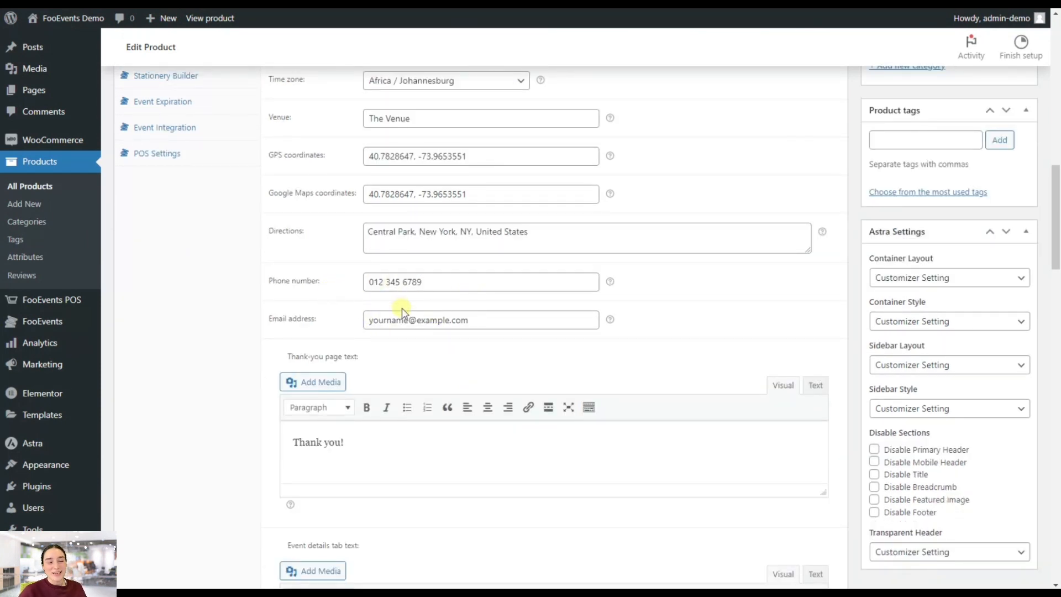
Examine the event's thank-you page text, event details tab text and calendar color settings.
{"action": "scroll", "coordinate": [400, 309], "scroll_direction": "down", "scroll_amount": 2}
{"action": "scroll", "coordinate": [387, 320], "scroll_direction": "down", "scroll_amount": 1}
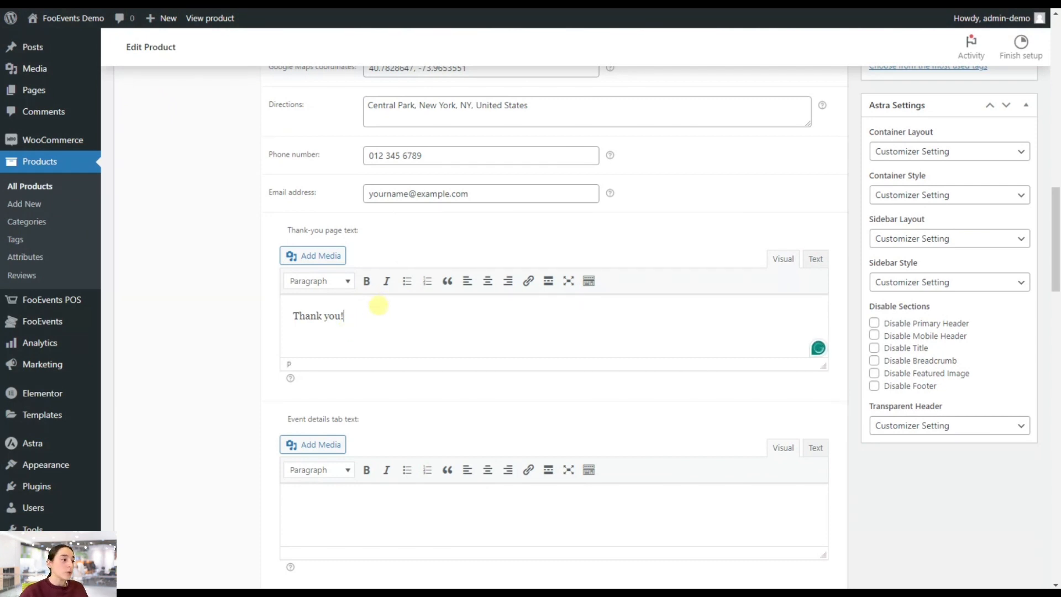
{"action": "scroll", "coordinate": [363, 362], "scroll_direction": "down", "scroll_amount": 3}
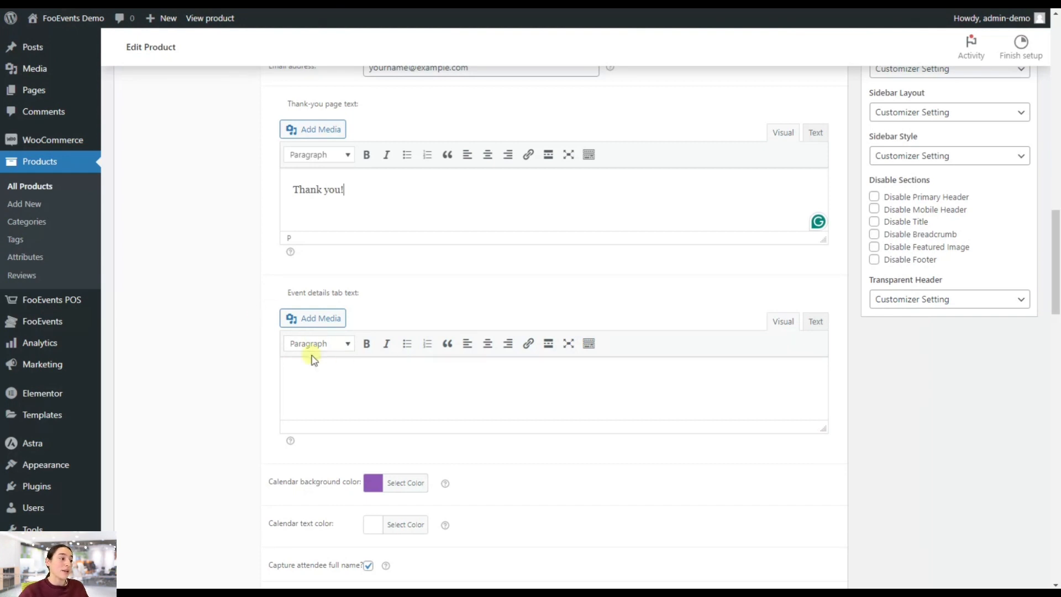
{"action": "scroll", "coordinate": [287, 373], "scroll_direction": "down", "scroll_amount": 3}
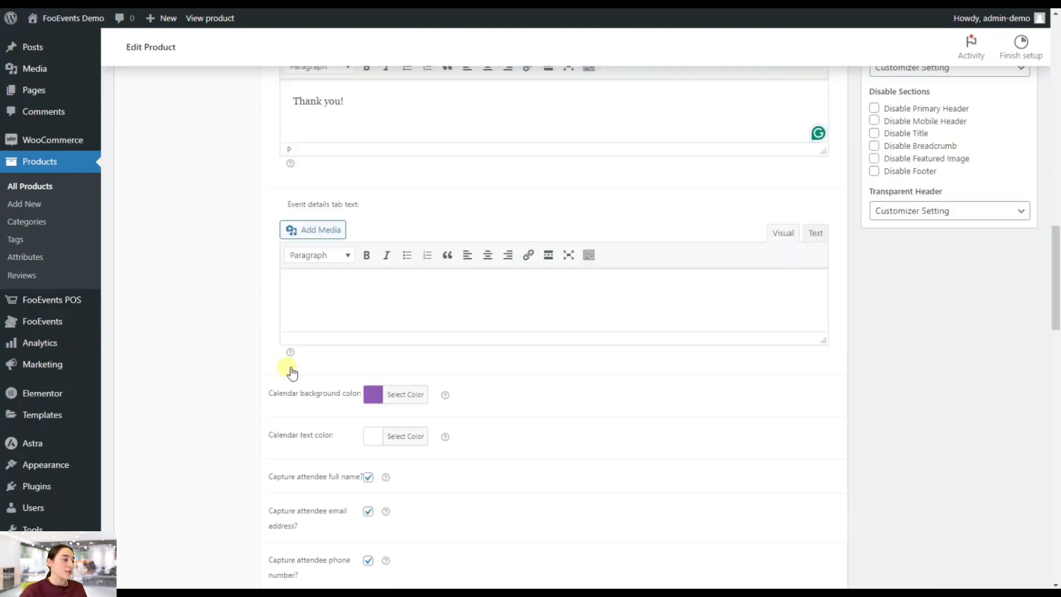
{"action": "scroll", "coordinate": [403, 268], "scroll_direction": "down", "scroll_amount": 1}
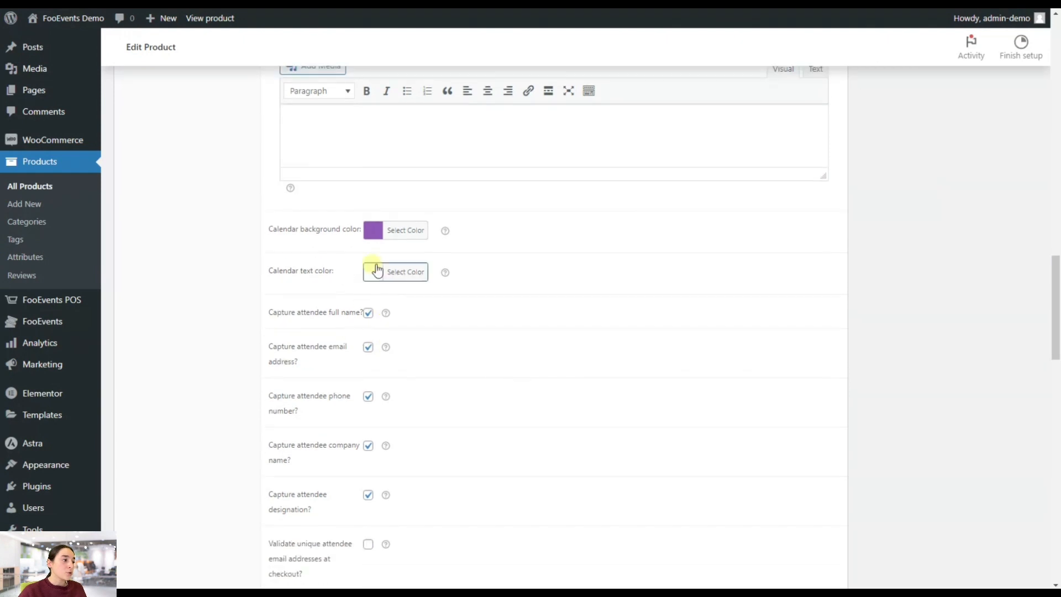
Review the attendee capture options and the seating, booking slot and stock availability display options.
{"action": "scroll", "coordinate": [406, 304], "scroll_direction": "down", "scroll_amount": 1}
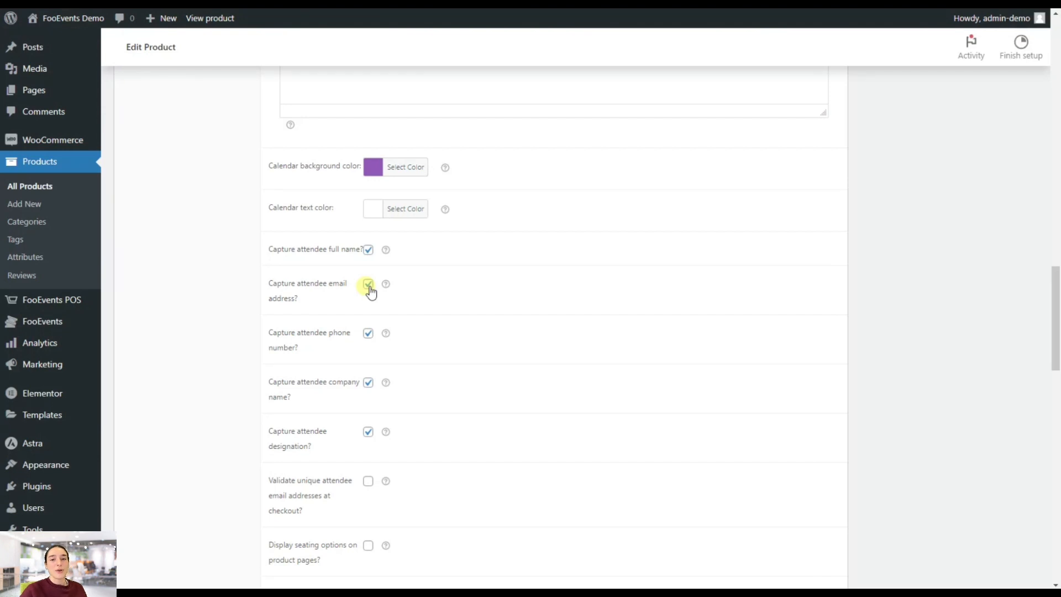
{"action": "scroll", "coordinate": [342, 318], "scroll_direction": "down", "scroll_amount": 5}
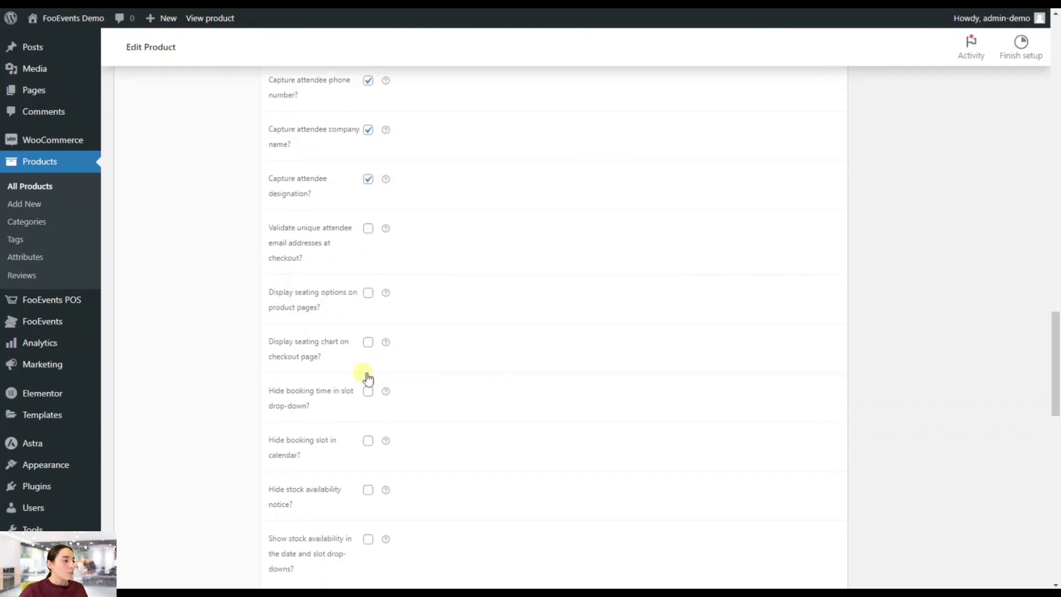
{"action": "scroll", "coordinate": [356, 431], "scroll_direction": "down", "scroll_amount": 5}
{"action": "scroll", "coordinate": [358, 413], "scroll_direction": "up", "scroll_amount": 5}
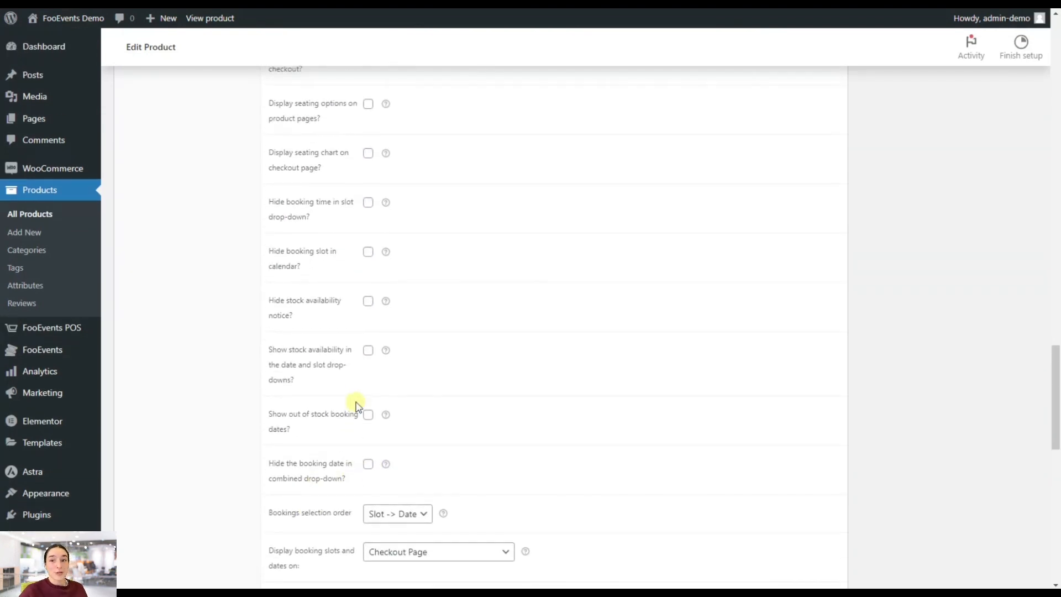
{"action": "scroll", "coordinate": [360, 403], "scroll_direction": "up", "scroll_amount": 20}
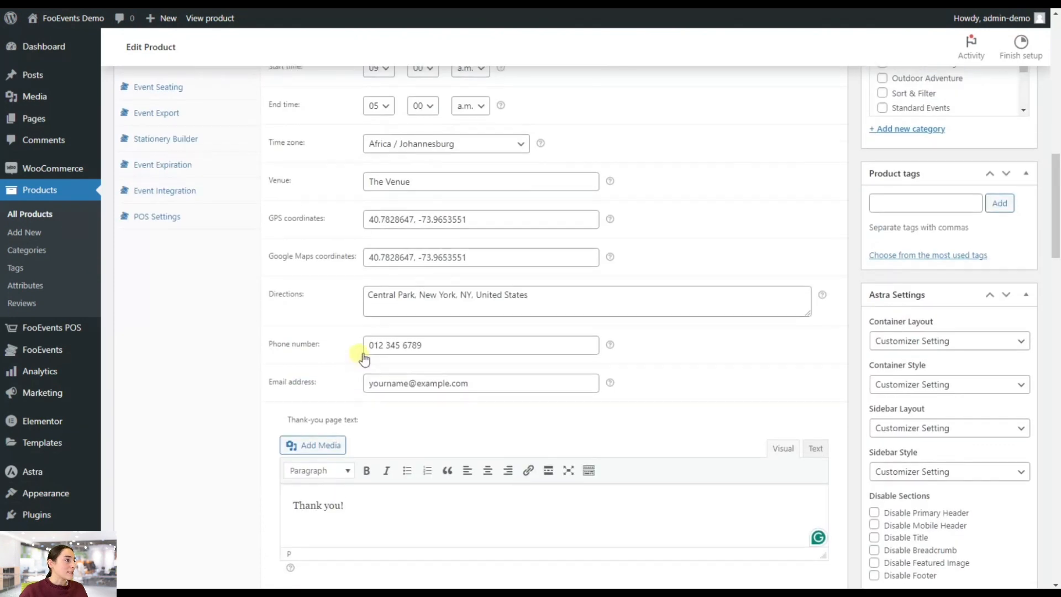
Open the product's Ticket Settings and review the ticket themes, logo, header image, email subject, recipients and email body.
{"action": "left_click", "coordinate": [147, 387]}
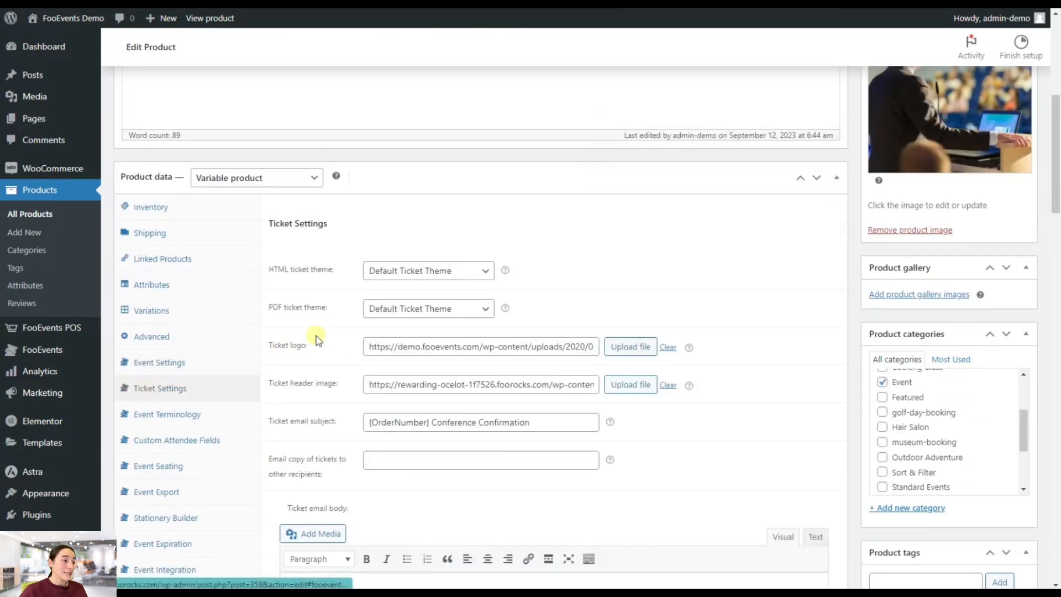
{"action": "scroll", "coordinate": [437, 282], "scroll_direction": "down", "scroll_amount": 2}
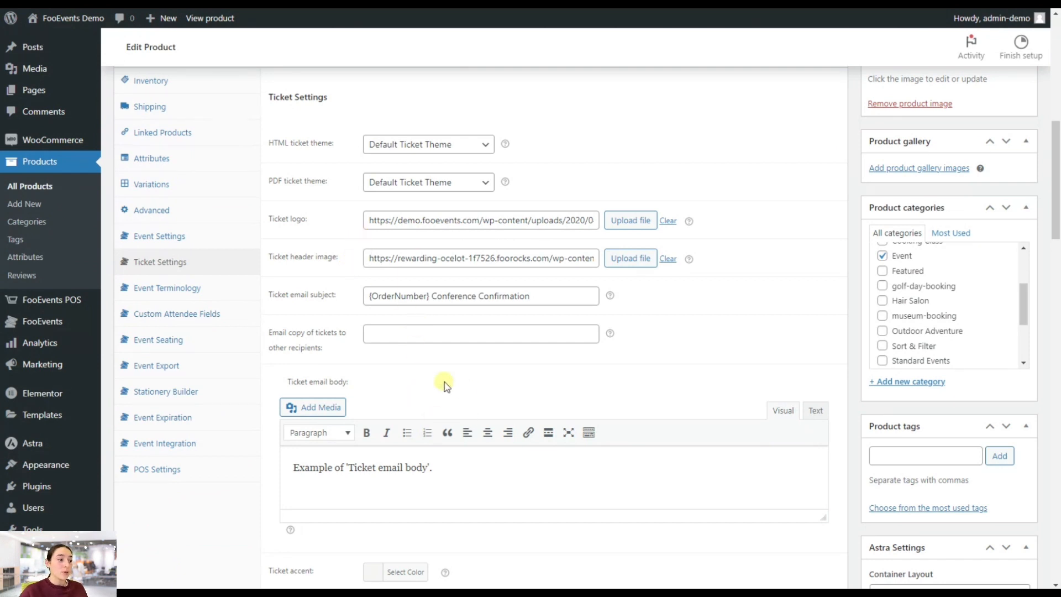
{"action": "scroll", "coordinate": [442, 383], "scroll_direction": "down", "scroll_amount": 5}
{"action": "scroll", "coordinate": [416, 397], "scroll_direction": "up", "scroll_amount": 3}
{"action": "scroll", "coordinate": [431, 386], "scroll_direction": "up", "scroll_amount": 3}
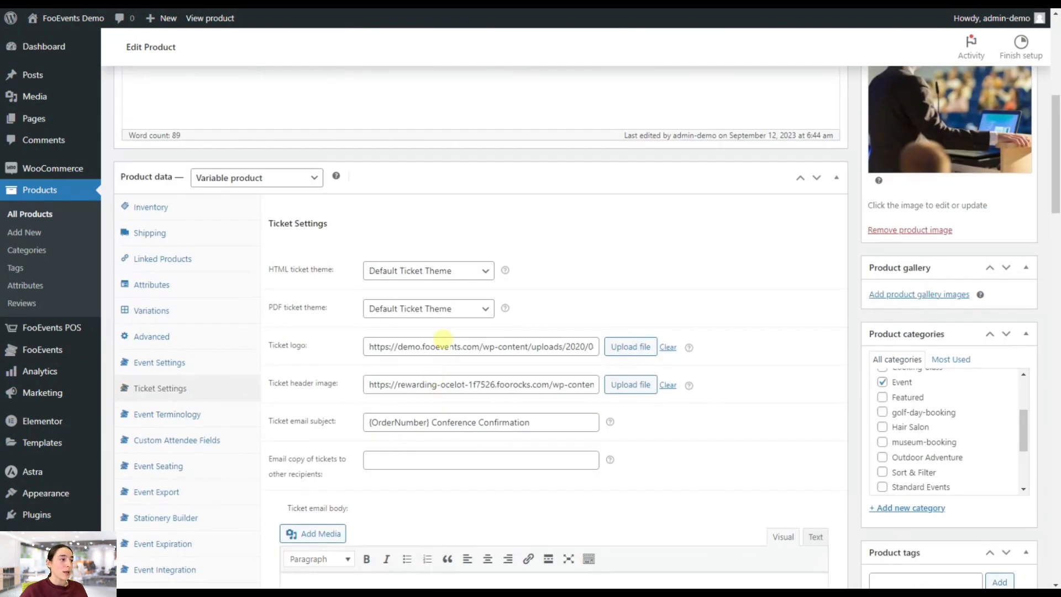
{"action": "scroll", "coordinate": [336, 332], "scroll_direction": "down", "scroll_amount": 1}
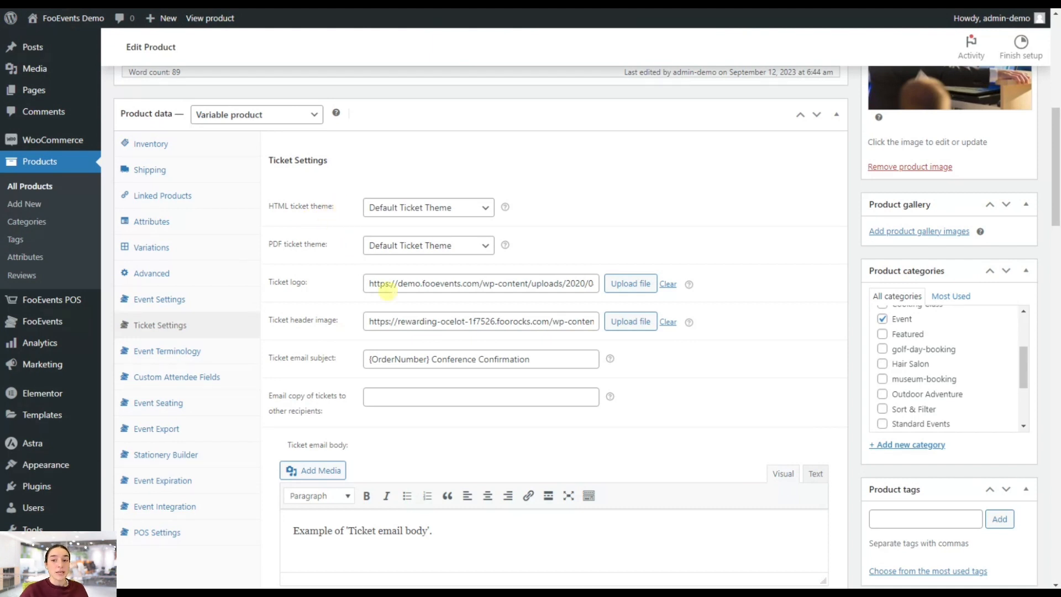
{"action": "scroll", "coordinate": [377, 358], "scroll_direction": "down", "scroll_amount": 2}
{"action": "scroll", "coordinate": [374, 356], "scroll_direction": "down", "scroll_amount": 1}
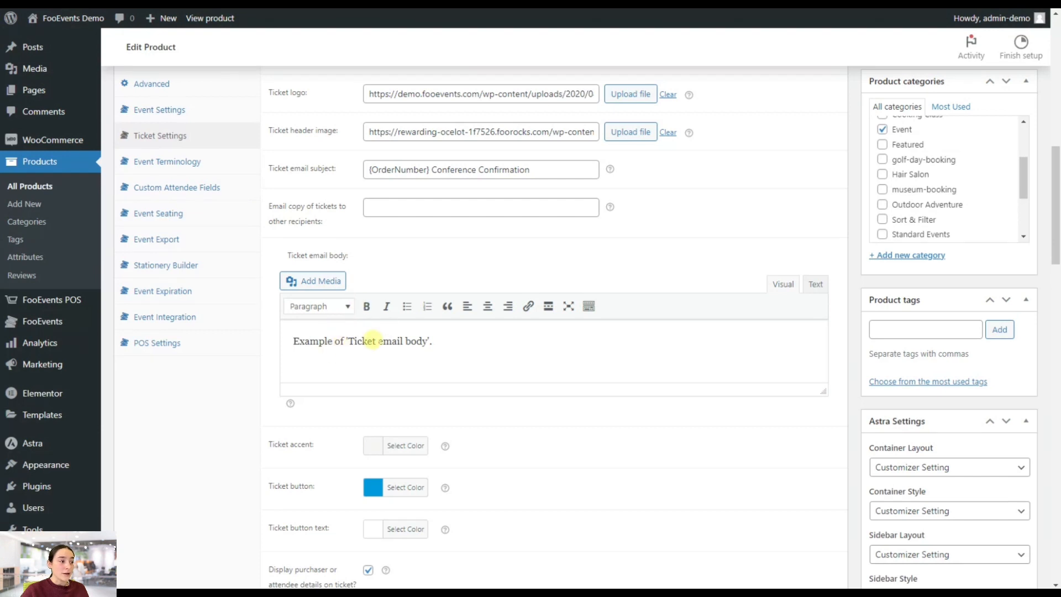
Examine the ticket color settings, attendee detail display options and "Add to calendar" reminder alerts.
{"action": "scroll", "coordinate": [403, 342], "scroll_direction": "down", "scroll_amount": 3}
{"action": "scroll", "coordinate": [403, 342], "scroll_direction": "down", "scroll_amount": 1}
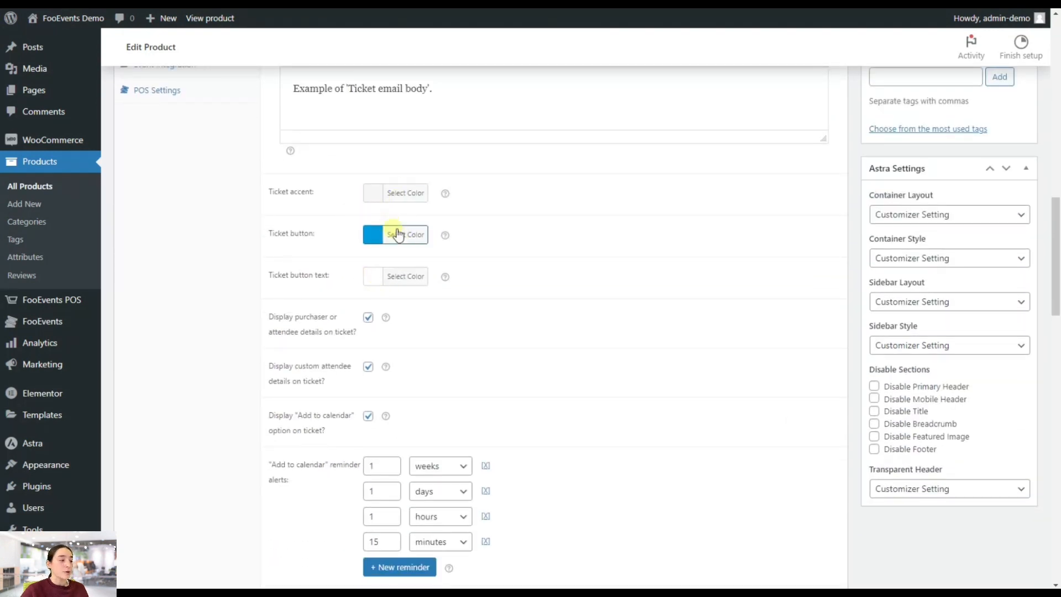
{"action": "scroll", "coordinate": [395, 237], "scroll_direction": "down", "scroll_amount": 1}
{"action": "scroll", "coordinate": [403, 266], "scroll_direction": "down", "scroll_amount": 1}
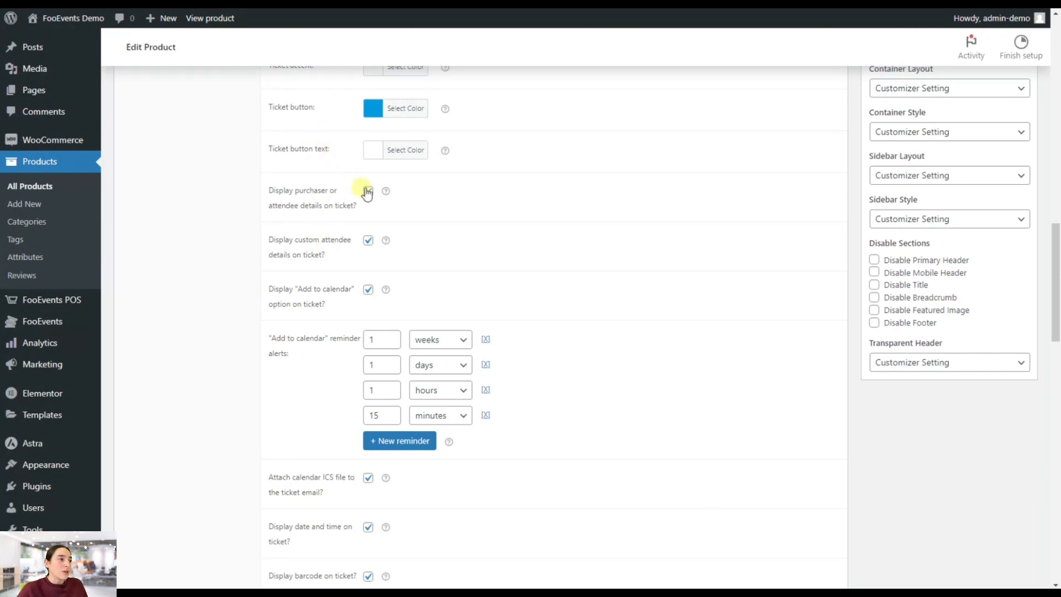
{"action": "scroll", "coordinate": [369, 297], "scroll_direction": "down", "scroll_amount": 1}
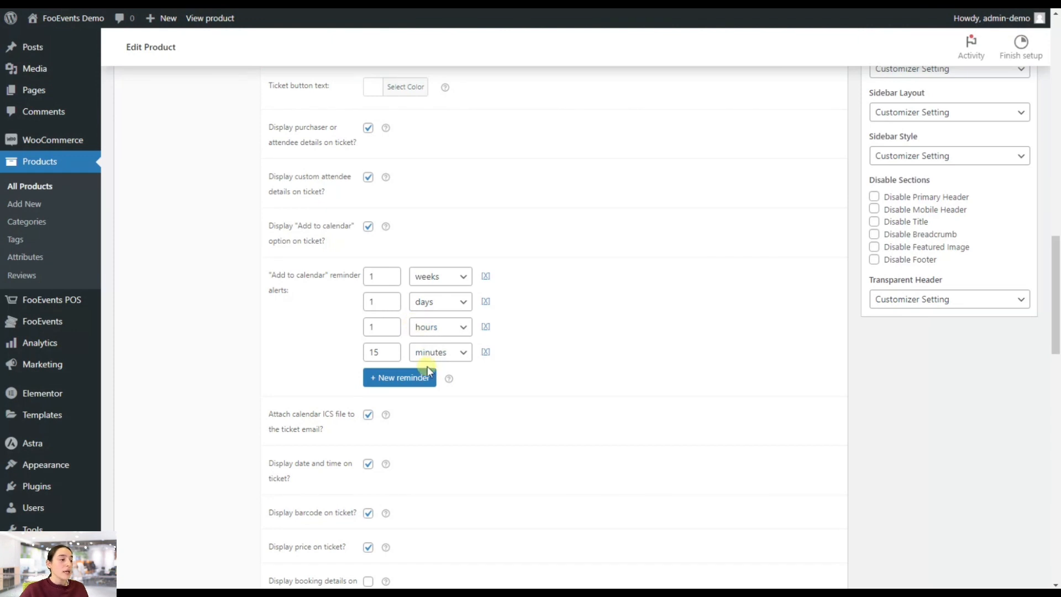
Review the remaining ticket display options, ticket emailing options and PDF settings, and return to the start of Ticket Settings.
{"action": "scroll", "coordinate": [401, 370], "scroll_direction": "down", "scroll_amount": 3}
{"action": "scroll", "coordinate": [397, 359], "scroll_direction": "down", "scroll_amount": 9}
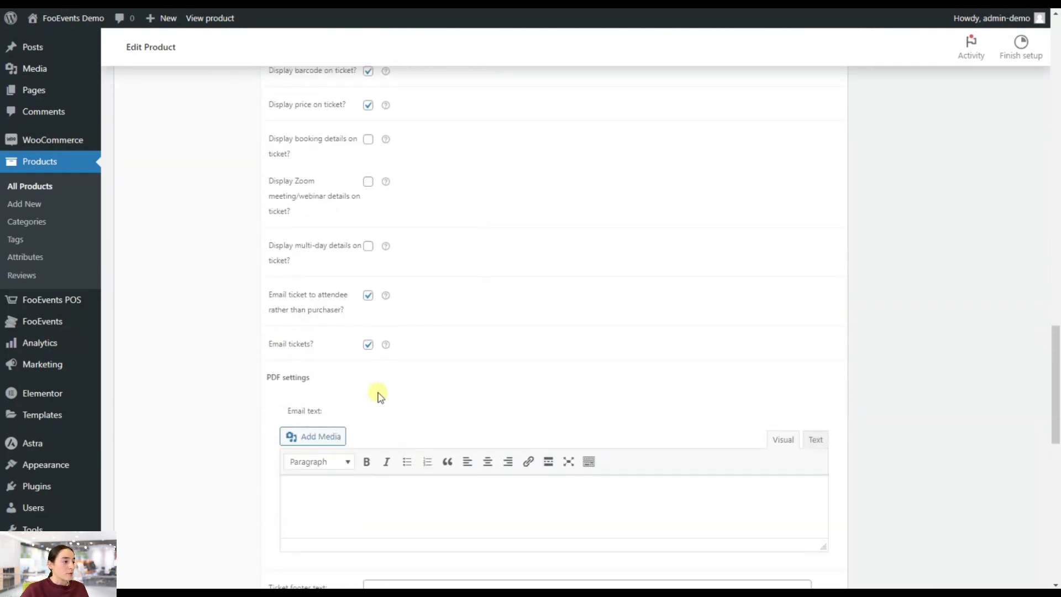
{"action": "scroll", "coordinate": [360, 376], "scroll_direction": "up", "scroll_amount": 20}
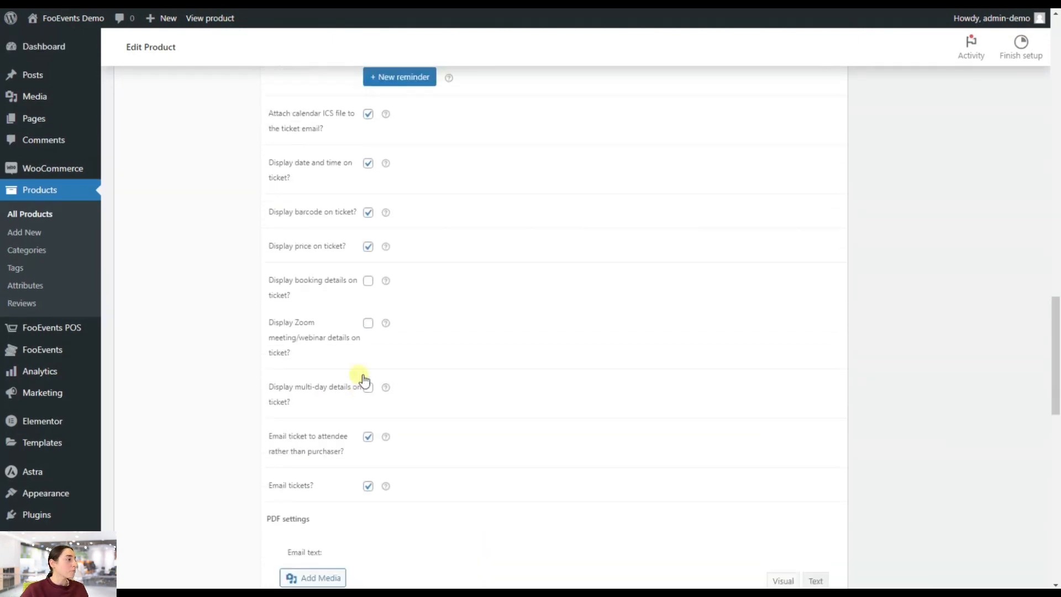
{"action": "scroll", "coordinate": [360, 358], "scroll_direction": "up", "scroll_amount": 10}
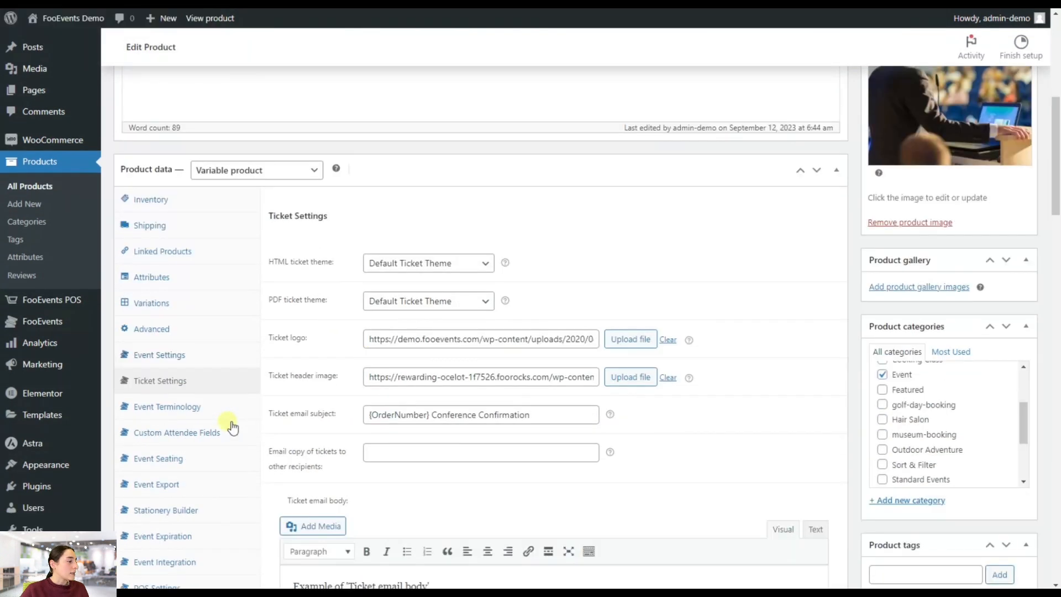
Open the product's Event Terminology settings and review the singular and plural label overrides.
{"action": "scroll", "coordinate": [208, 387], "scroll_direction": "down", "scroll_amount": 1}
{"action": "left_click", "coordinate": [170, 353]}
{"action": "scroll", "coordinate": [398, 358], "scroll_direction": "down", "scroll_amount": 1}
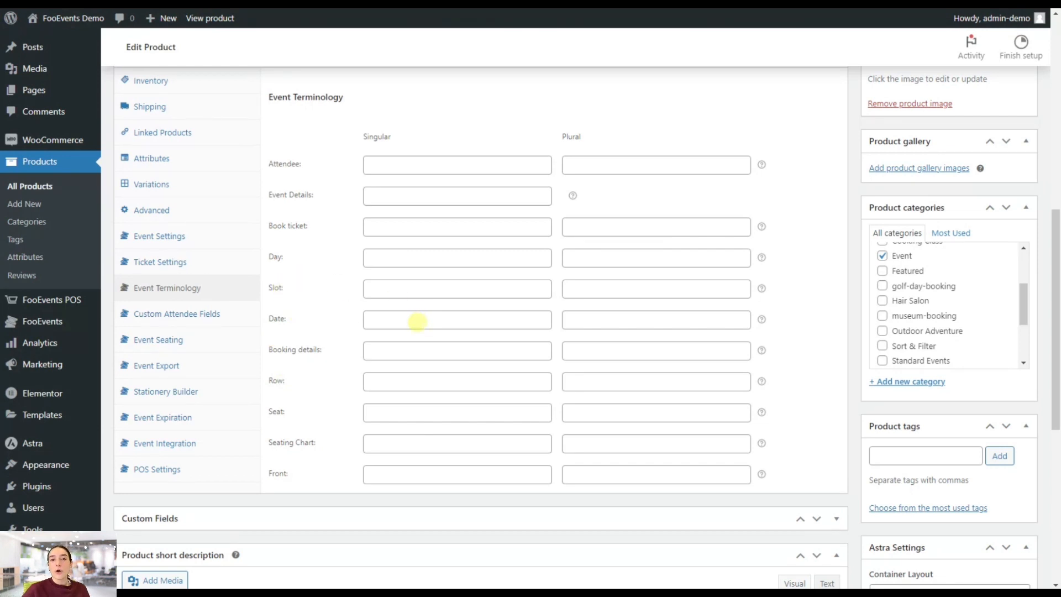
Open the Custom Attendee Fields and examine the T-shirt size field's available types, options and required choices.
{"action": "left_click", "coordinate": [178, 325]}
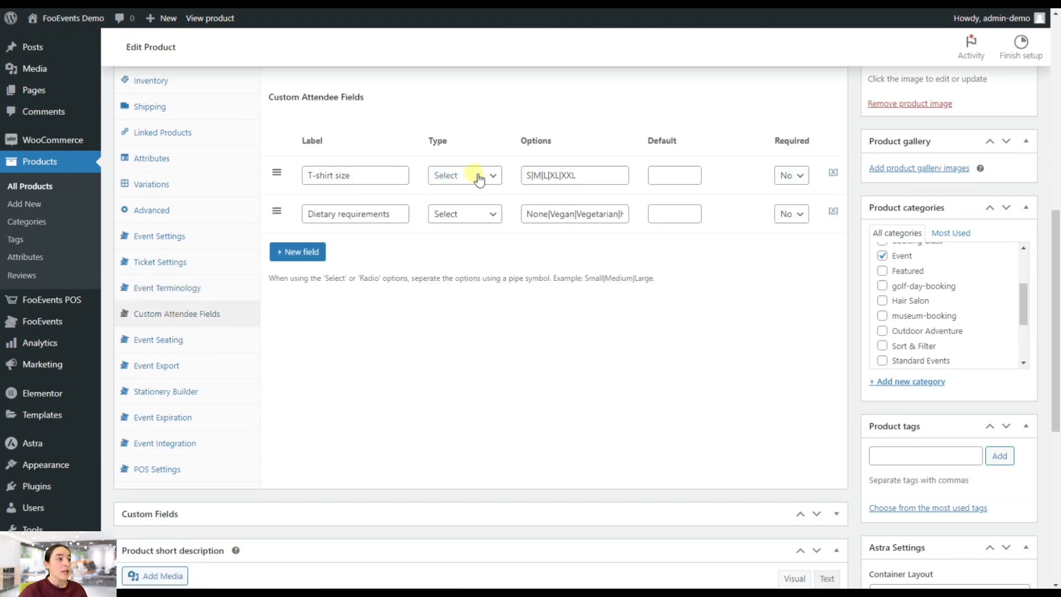
{"action": "scroll", "coordinate": [420, 287], "scroll_direction": "up", "scroll_amount": 1}
{"action": "scroll", "coordinate": [420, 288], "scroll_direction": "down", "scroll_amount": 1}
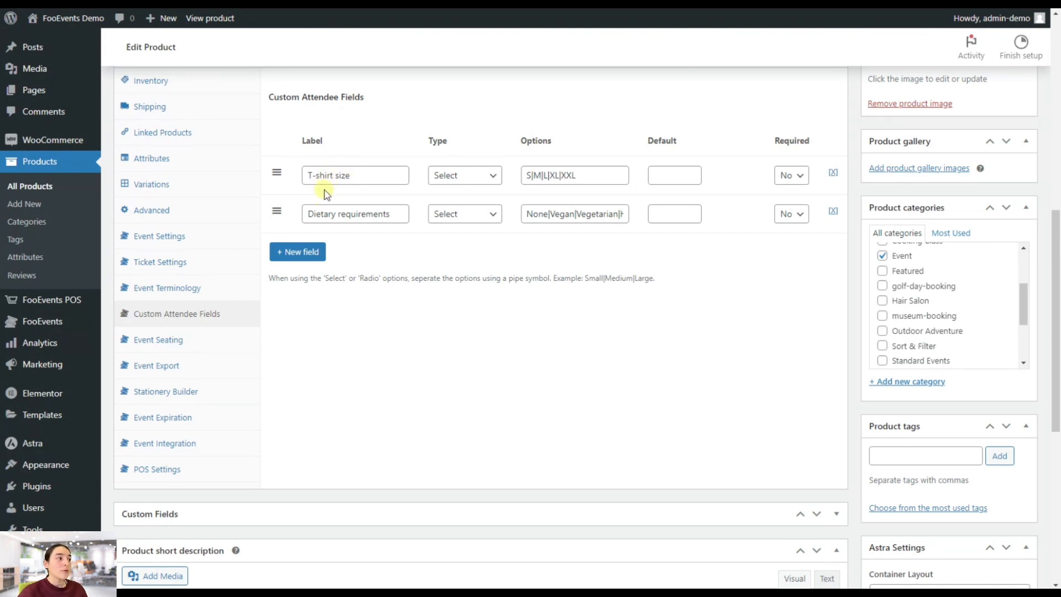
{"action": "left_click", "coordinate": [446, 182]}
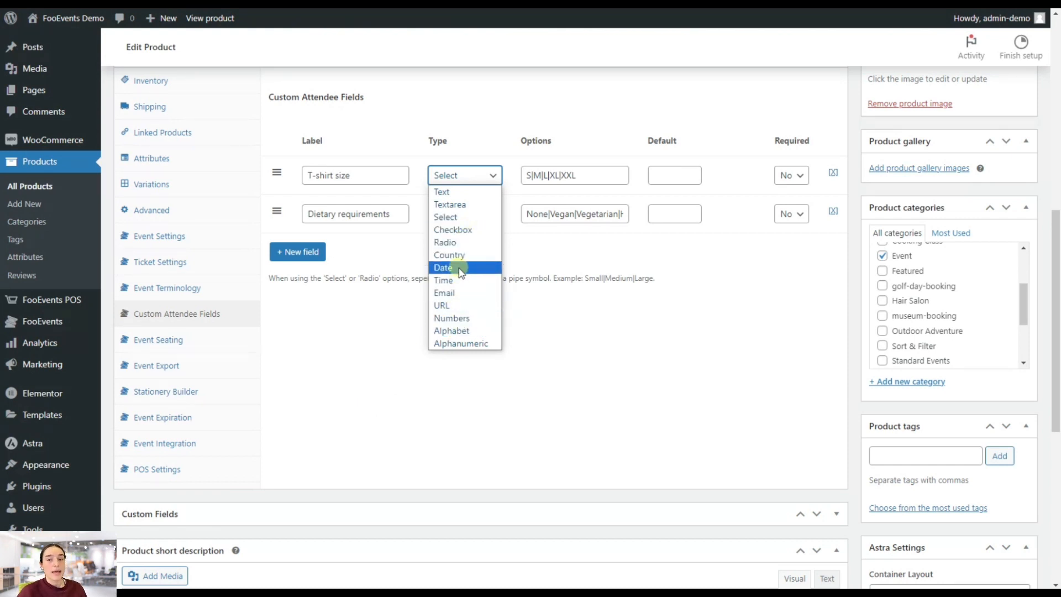
{"action": "left_click", "coordinate": [518, 168]}
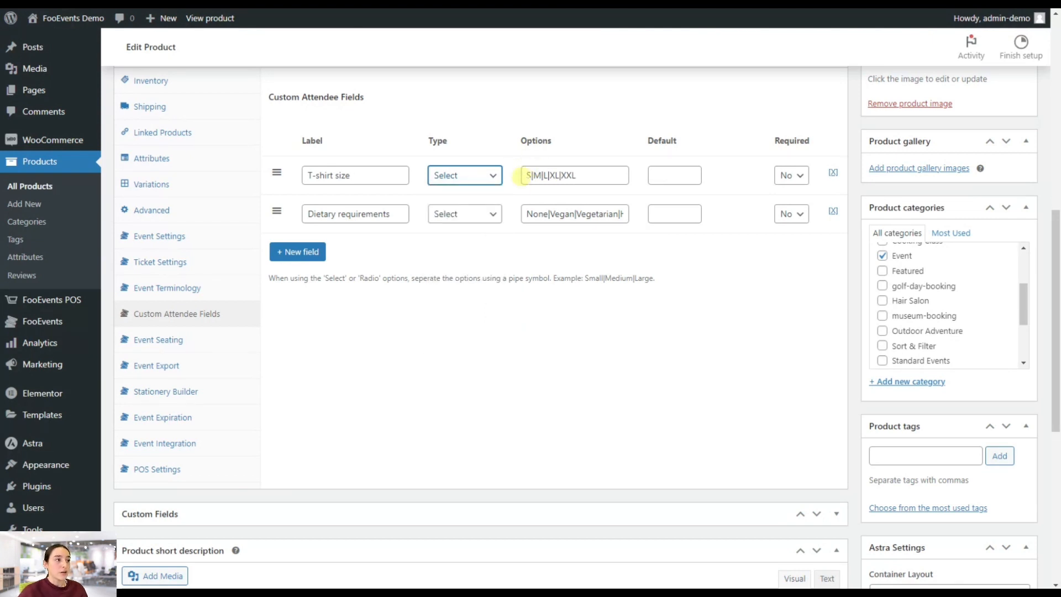
{"action": "left_click", "coordinate": [802, 184]}
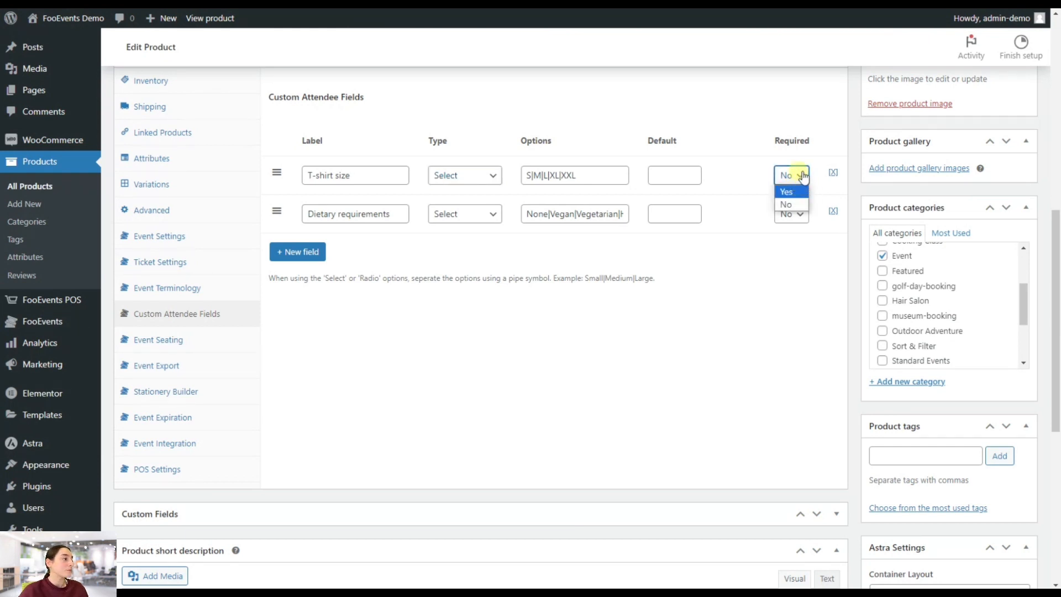
{"action": "left_click", "coordinate": [802, 175]}
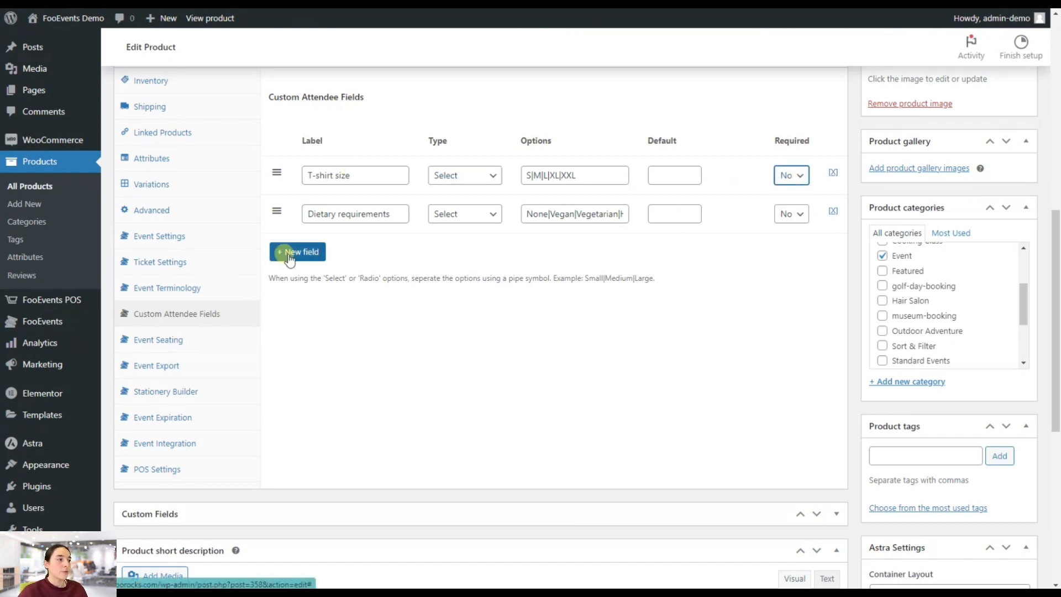
Review the product's Event Seating setup and the attendee export options in Event Export.
{"action": "left_click", "coordinate": [193, 347]}
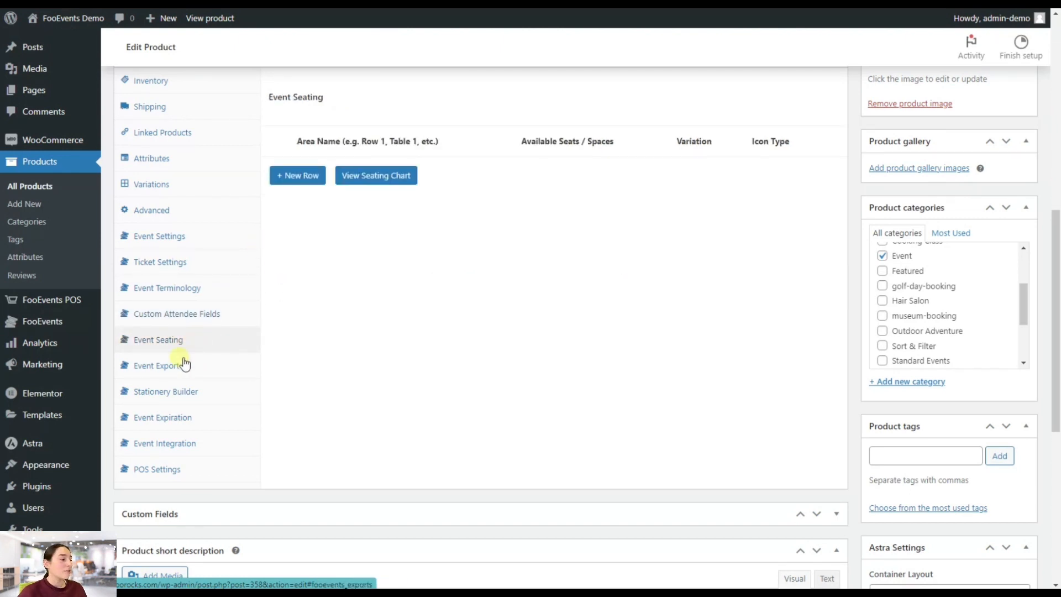
{"action": "left_click", "coordinate": [165, 370]}
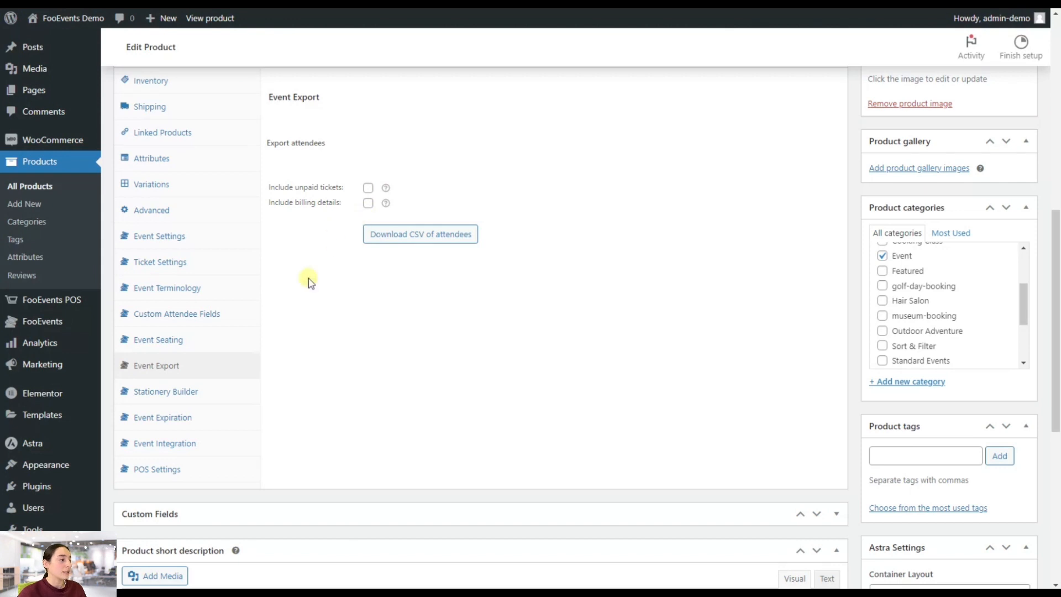
Open the Stationery Builder, review its format and layout options, and expand the available stationery fields.
{"action": "left_click", "coordinate": [160, 392]}
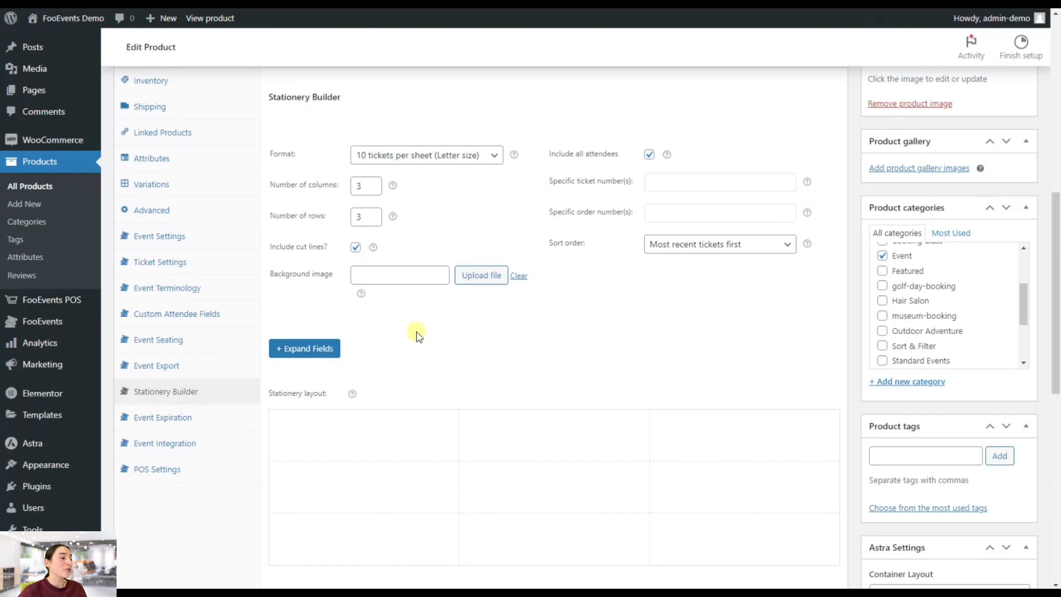
{"action": "scroll", "coordinate": [367, 339], "scroll_direction": "down", "scroll_amount": 1}
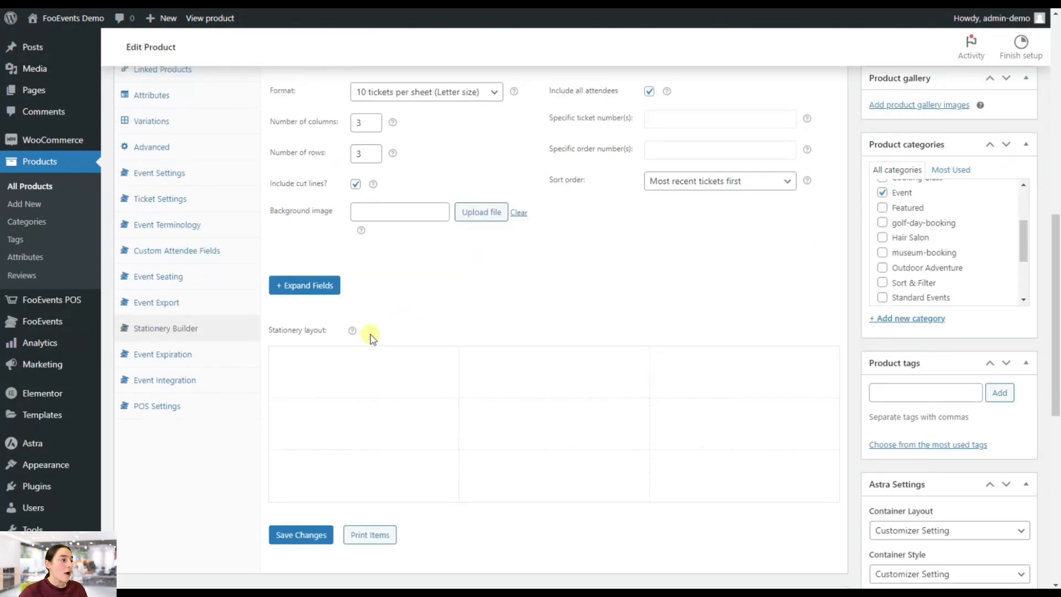
{"action": "scroll", "coordinate": [374, 283], "scroll_direction": "up", "scroll_amount": 1}
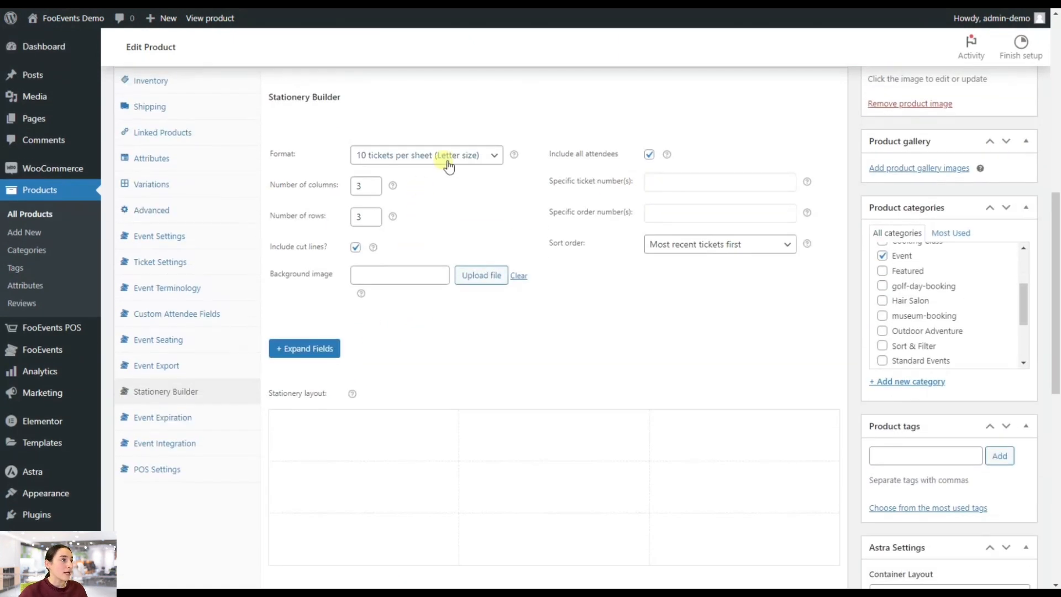
{"action": "left_click", "coordinate": [317, 350]}
{"action": "scroll", "coordinate": [354, 309], "scroll_direction": "down", "scroll_amount": 2}
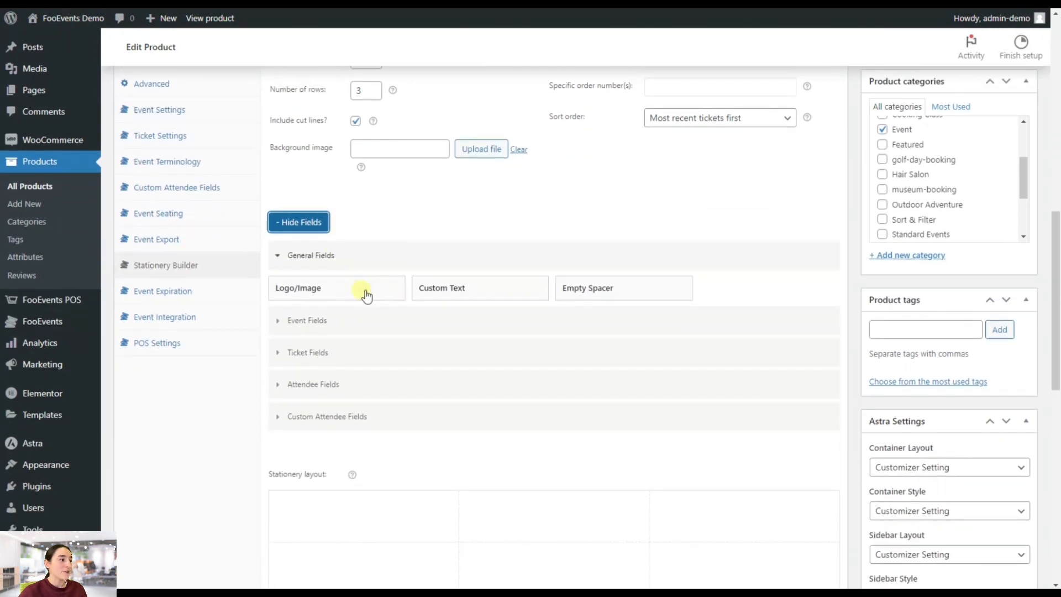
{"action": "scroll", "coordinate": [387, 276], "scroll_direction": "down", "scroll_amount": 1}
{"action": "scroll", "coordinate": [373, 277], "scroll_direction": "down", "scroll_amount": 1}
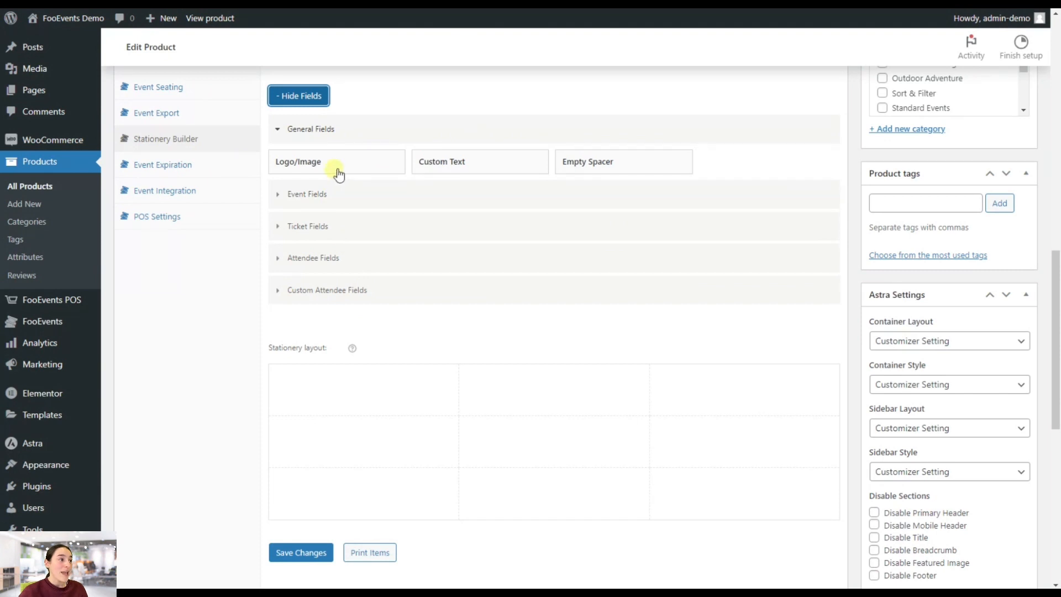
Place Logo/Image and Custom Text in the first two cells of the stationery layout's first row, and Empty Spacer below Custom Text.
{"action": "left_click_drag", "start_coordinate": [337, 171], "coordinate": [367, 406]}
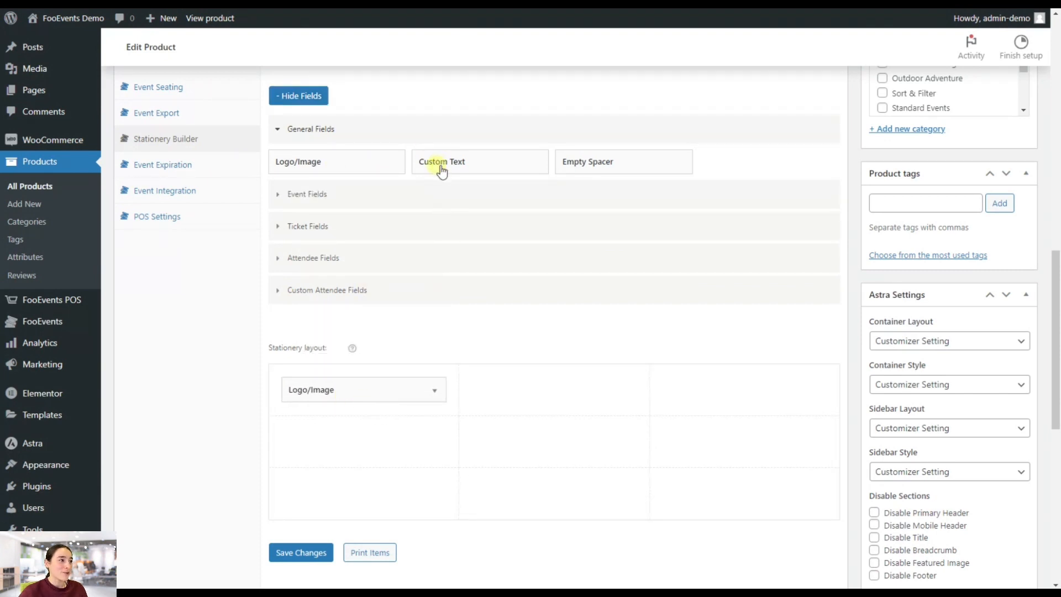
{"action": "left_click_drag", "start_coordinate": [454, 169], "coordinate": [511, 331]}
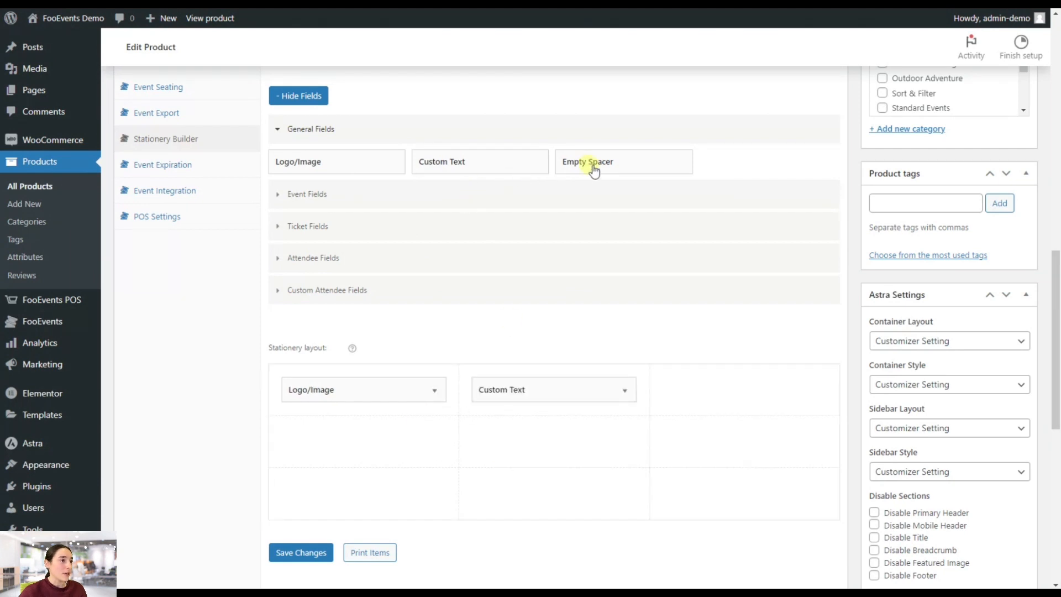
{"action": "left_click_drag", "start_coordinate": [575, 163], "coordinate": [541, 458]}
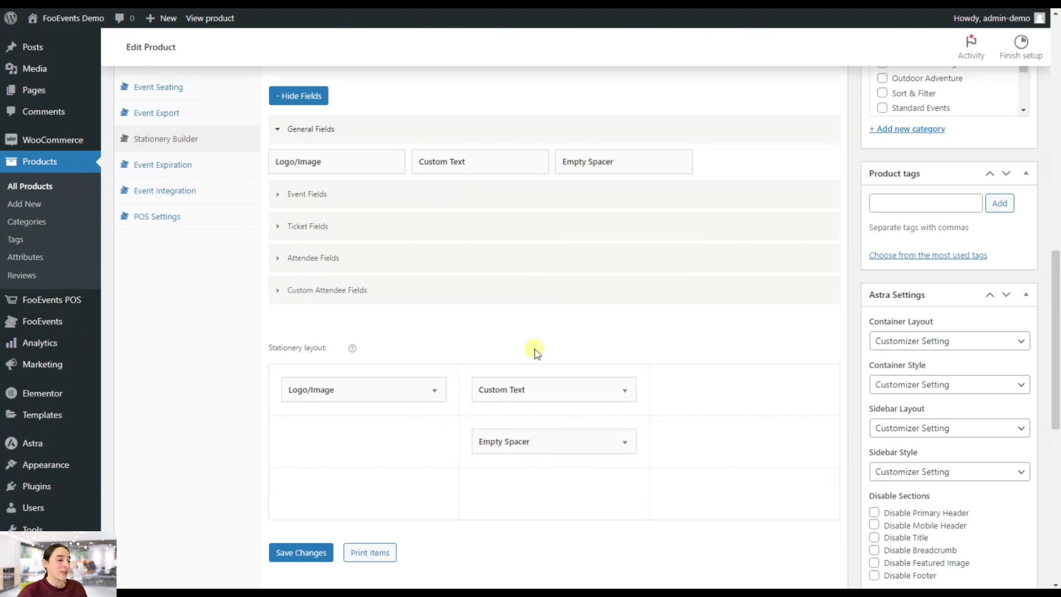
{"action": "scroll", "coordinate": [498, 370], "scroll_direction": "down", "scroll_amount": 2}
{"action": "scroll", "coordinate": [228, 374], "scroll_direction": "up", "scroll_amount": 1}
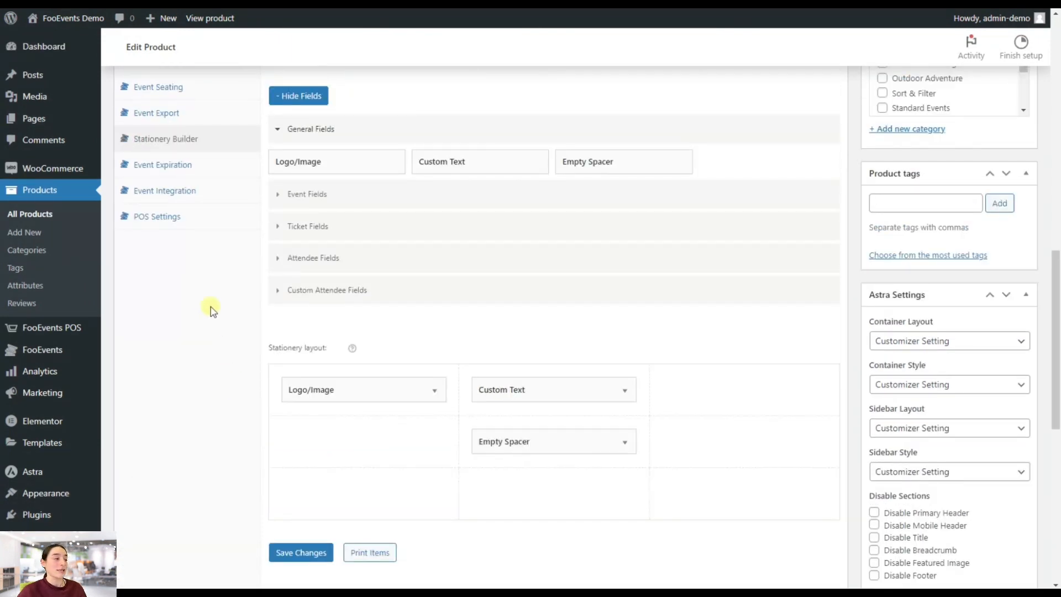
Open the Event Expiration settings and set the fixed ticket expiration date to February 16, 2024 00:00.
{"action": "left_click", "coordinate": [191, 176]}
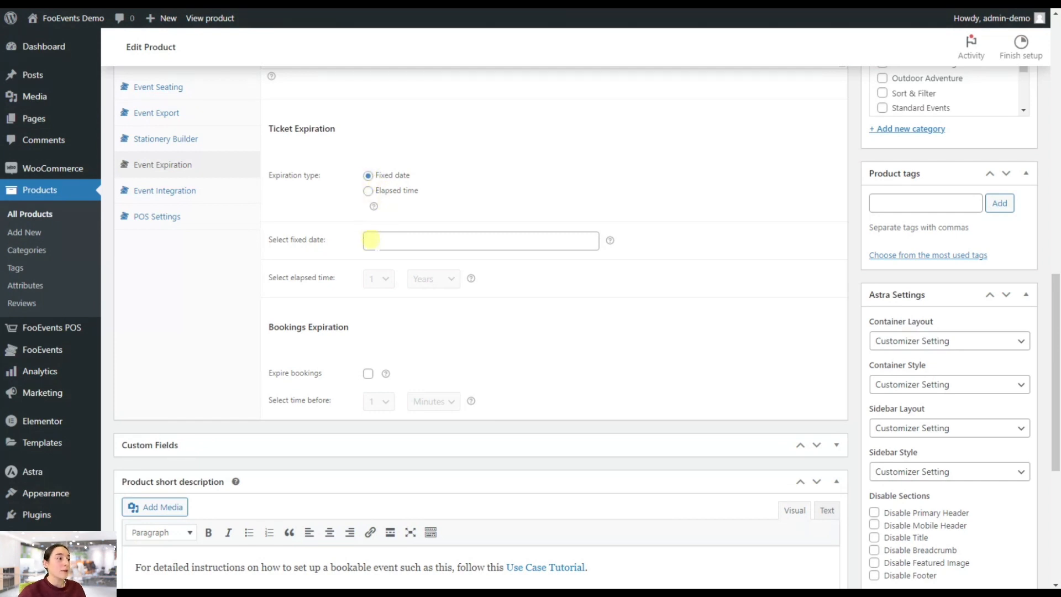
{"action": "left_click", "coordinate": [371, 241]}
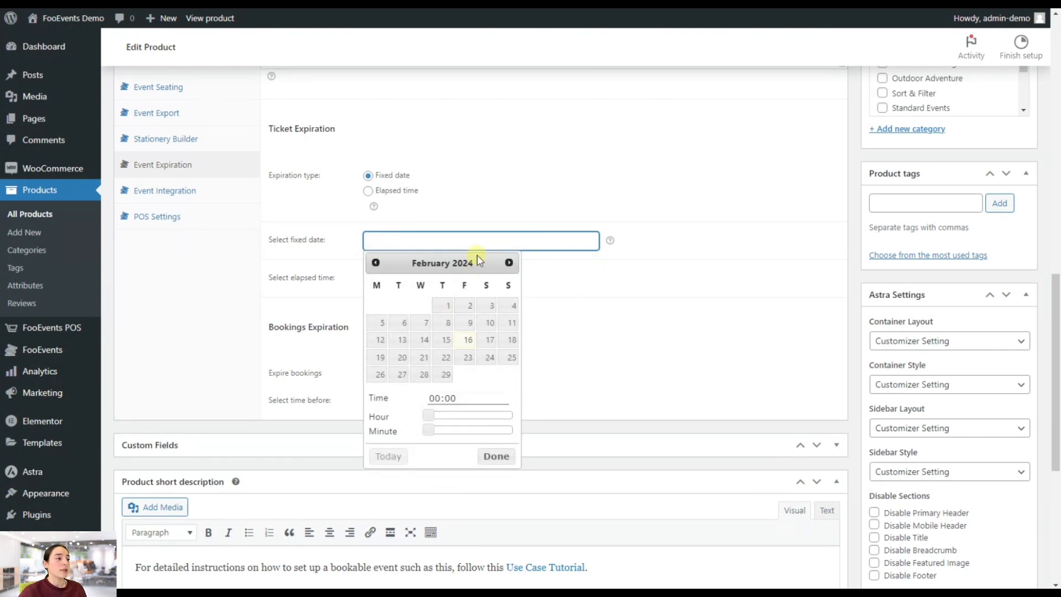
{"action": "left_click", "coordinate": [469, 340]}
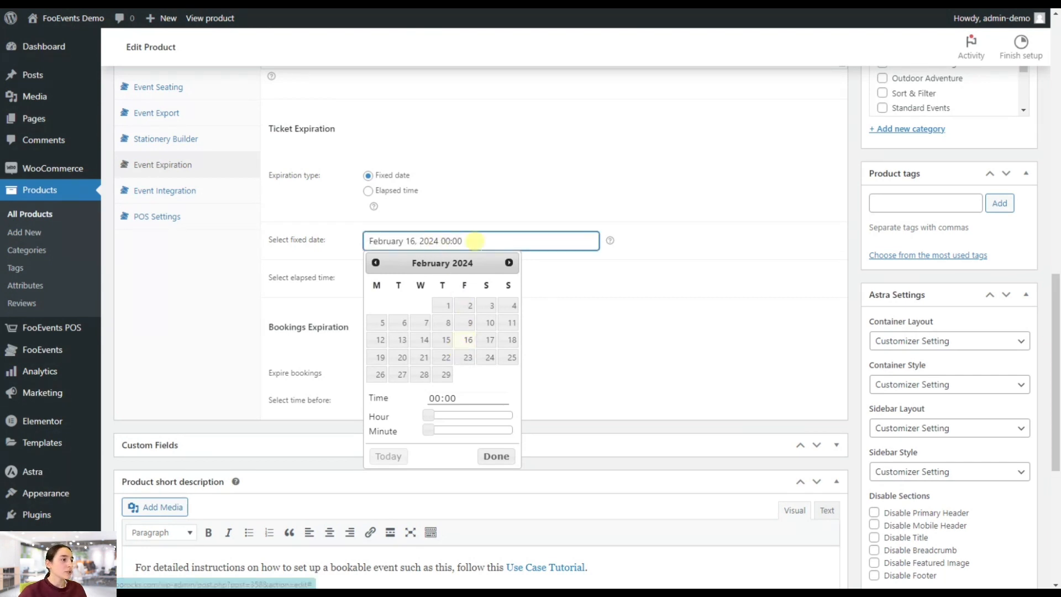
{"action": "left_click", "coordinate": [463, 220]}
Switch the ticket expiration type to Elapsed time and set the elapsed time unit to Months.
{"action": "left_click", "coordinate": [373, 198]}
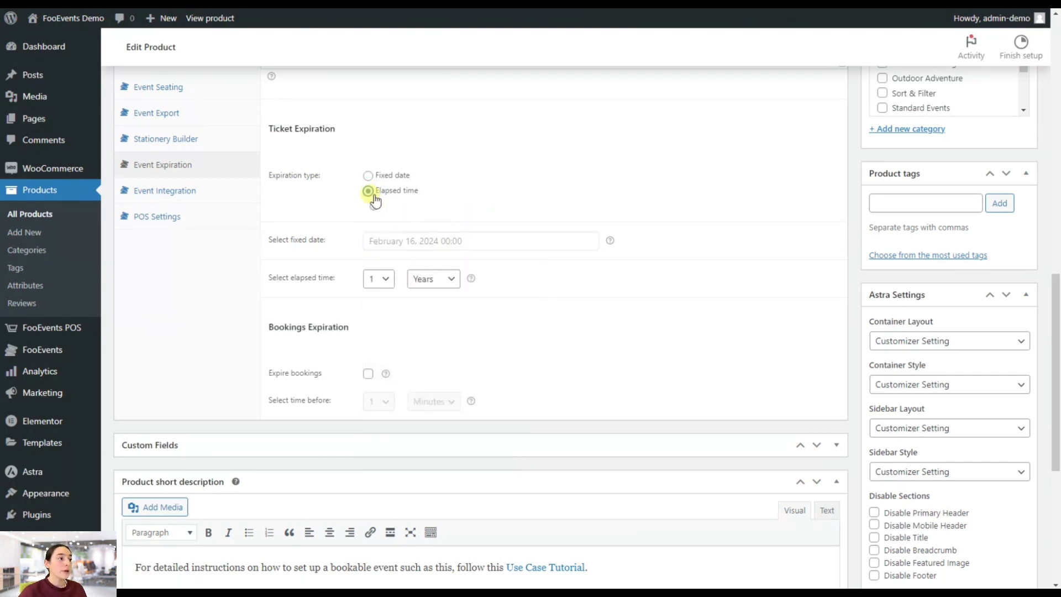
{"action": "left_click", "coordinate": [387, 279]}
{"action": "left_click", "coordinate": [433, 279]}
{"action": "left_click", "coordinate": [431, 307]}
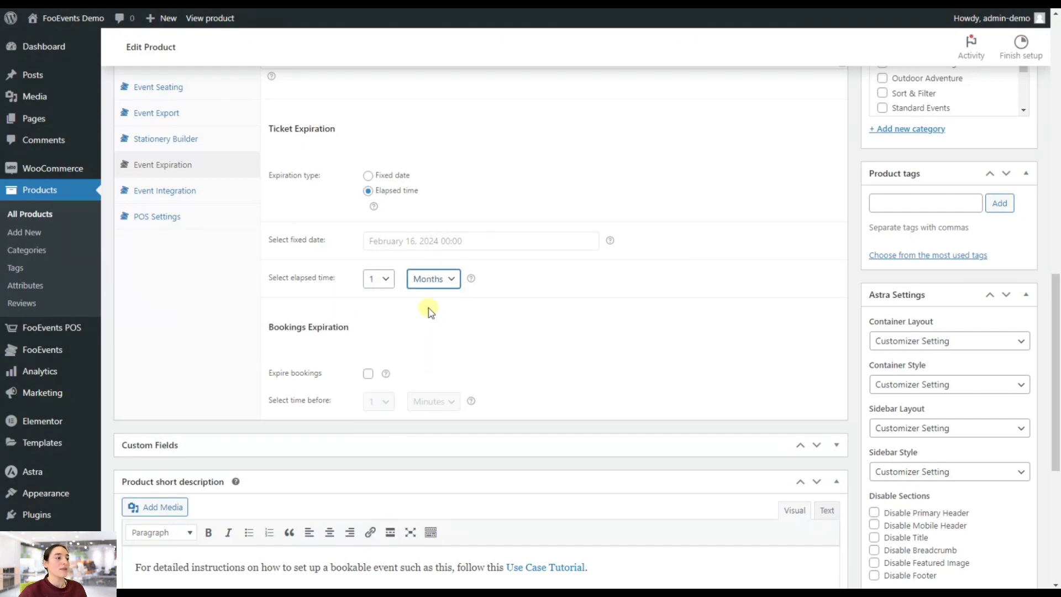
Open the Event Integration settings and review the Zoom Meetings and Webinars options.
{"action": "scroll", "coordinate": [191, 263], "scroll_direction": "up", "scroll_amount": 1}
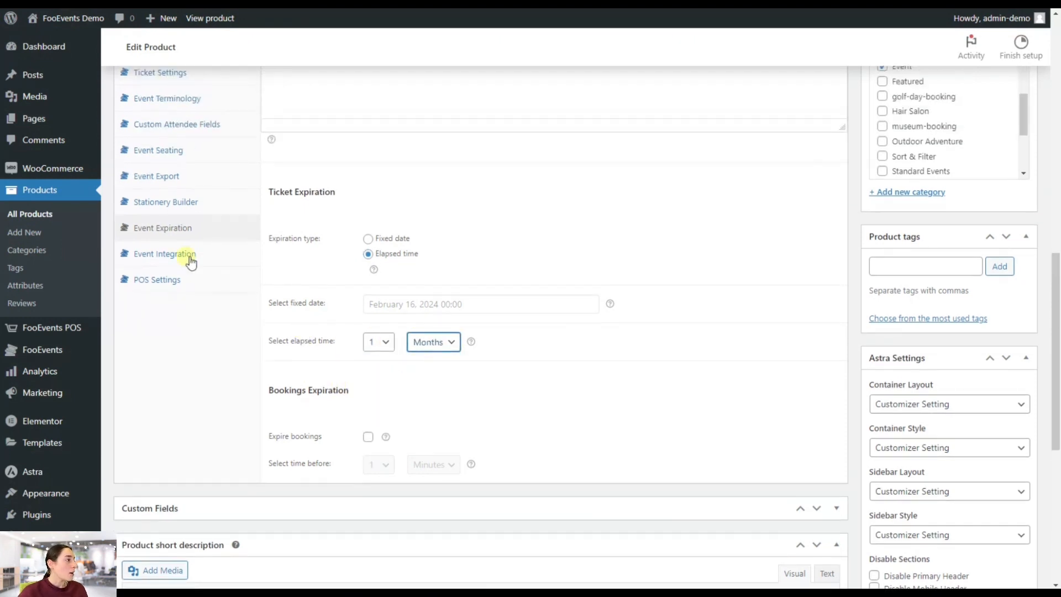
{"action": "left_click", "coordinate": [171, 257]}
{"action": "scroll", "coordinate": [478, 241], "scroll_direction": "up", "scroll_amount": 3}
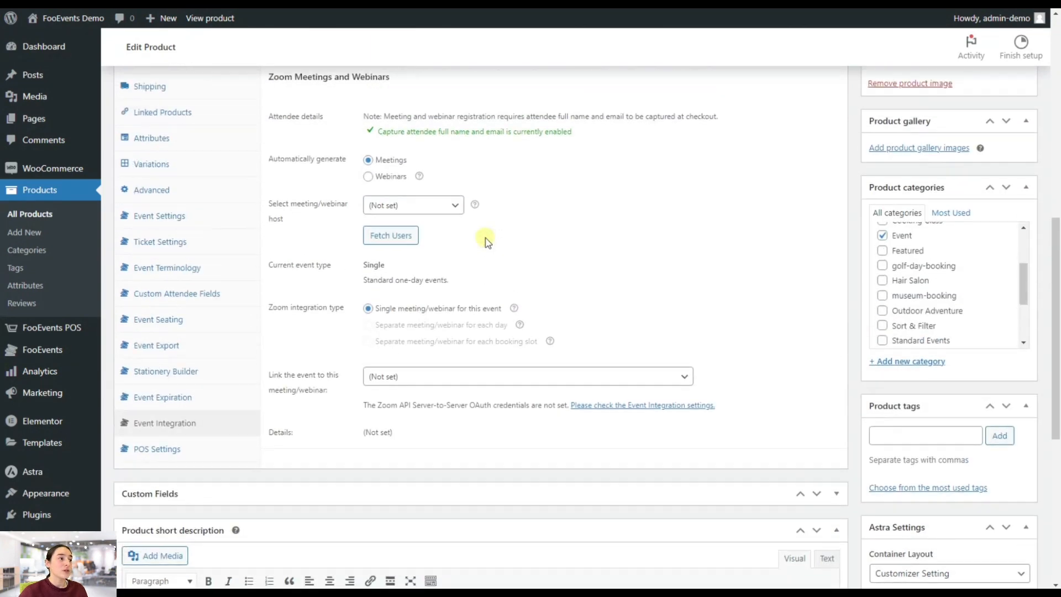
{"action": "scroll", "coordinate": [442, 215], "scroll_direction": "up", "scroll_amount": 3}
{"action": "scroll", "coordinate": [398, 298], "scroll_direction": "down", "scroll_amount": 1}
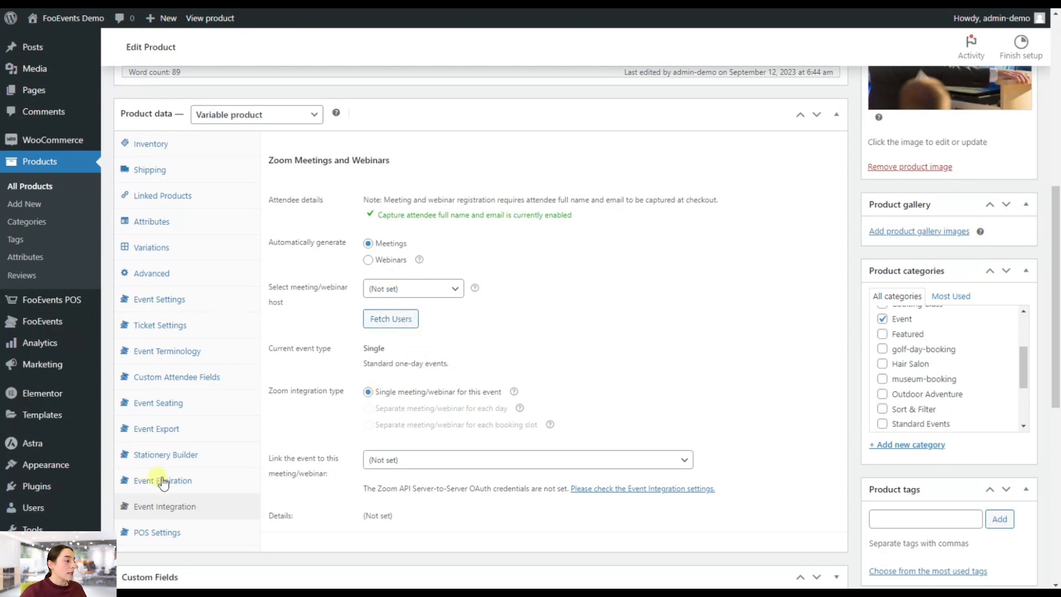
Open the POS Settings and review the product visibility, attendee detail and POS ticket options.
{"action": "left_click", "coordinate": [156, 532]}
{"action": "scroll", "coordinate": [436, 301], "scroll_direction": "down", "scroll_amount": 1}
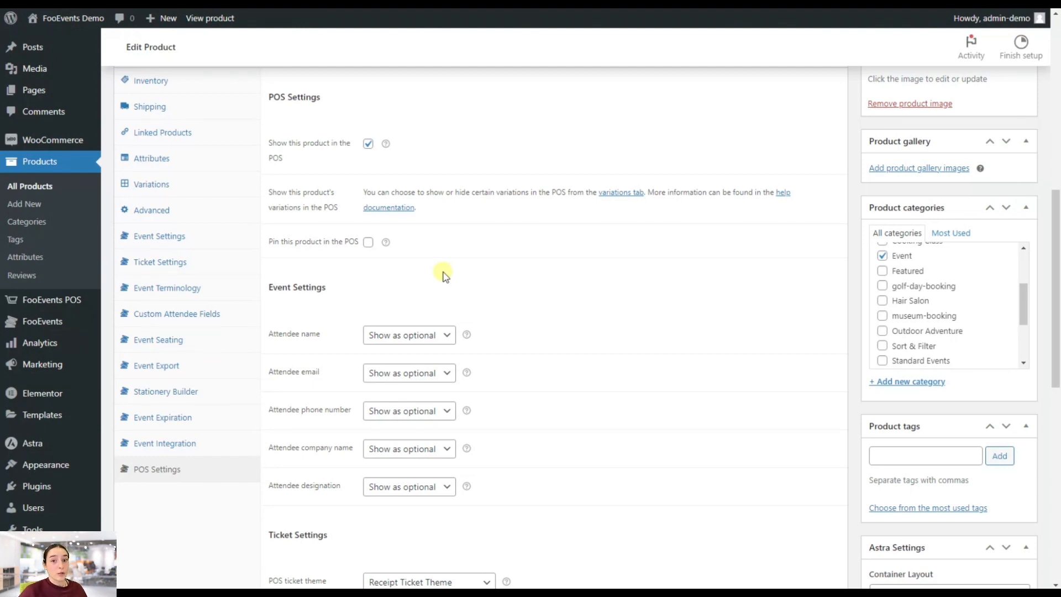
{"action": "scroll", "coordinate": [272, 443], "scroll_direction": "down", "scroll_amount": 1}
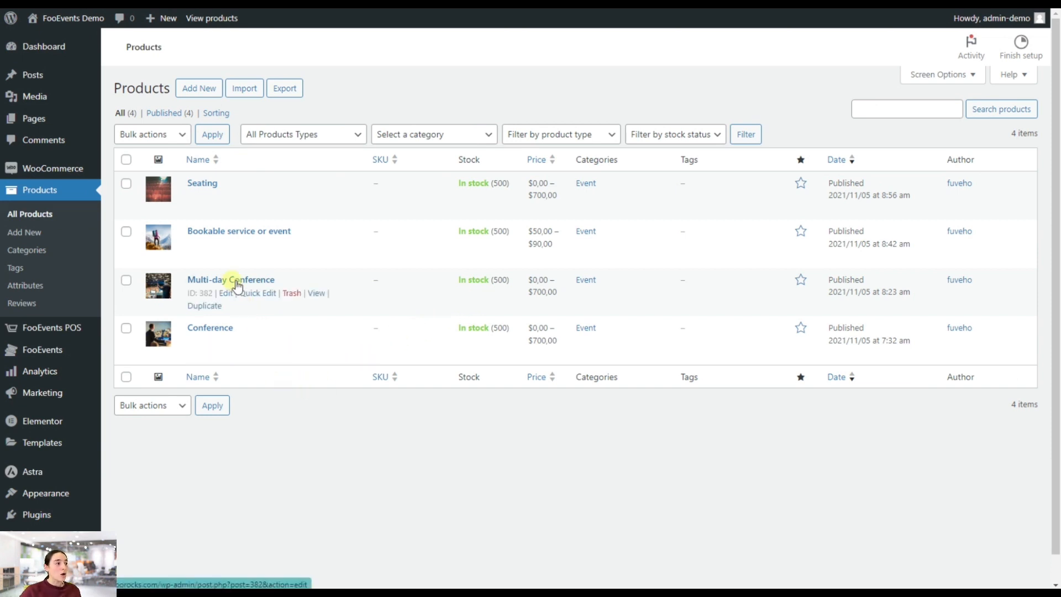
Open the Multi-day Conference product for editing and go to its product data section.
{"action": "left_click", "coordinate": [237, 283]}
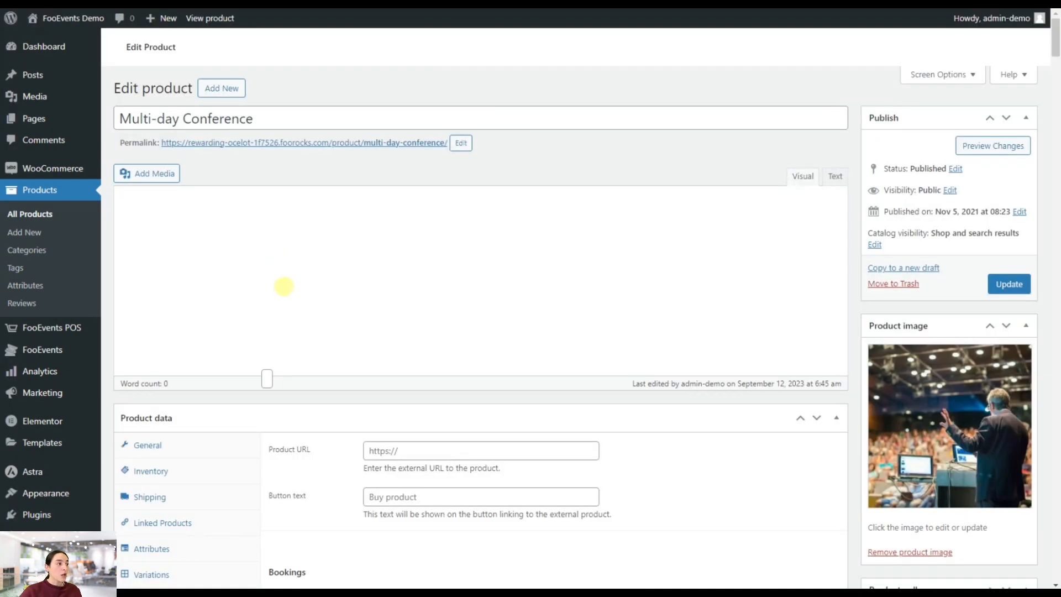
{"action": "scroll", "coordinate": [287, 281], "scroll_direction": "down", "scroll_amount": 6}
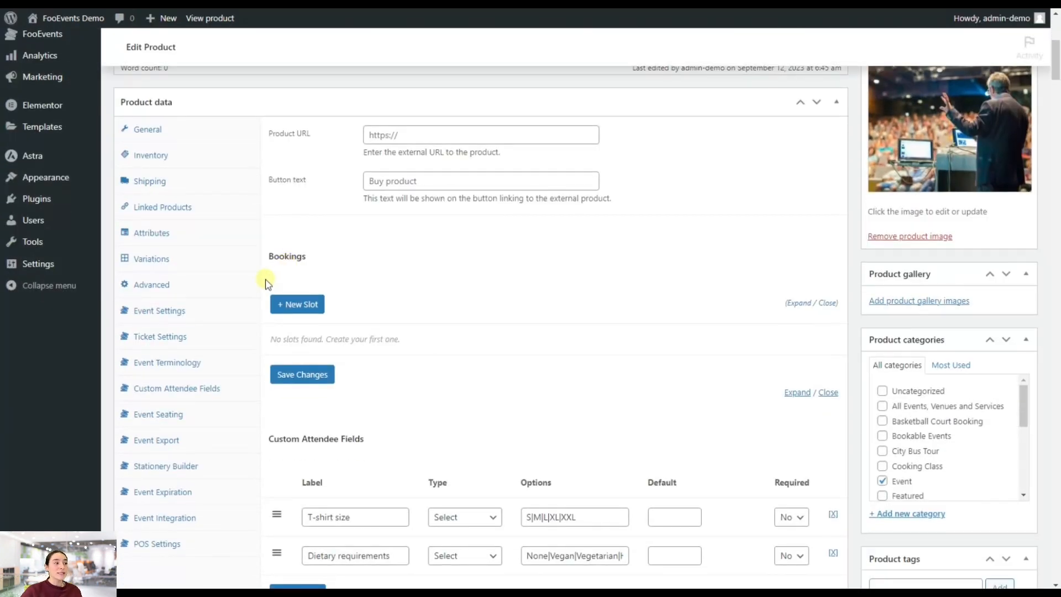
{"action": "scroll", "coordinate": [272, 301], "scroll_direction": "down", "scroll_amount": 7}
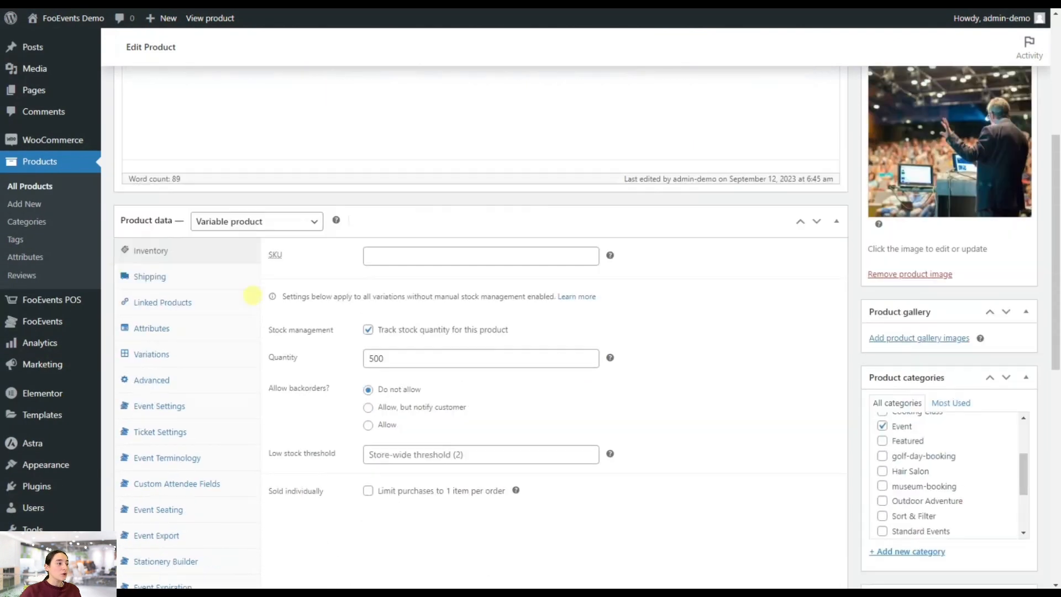
{"action": "scroll", "coordinate": [168, 376], "scroll_direction": "down", "scroll_amount": 1}
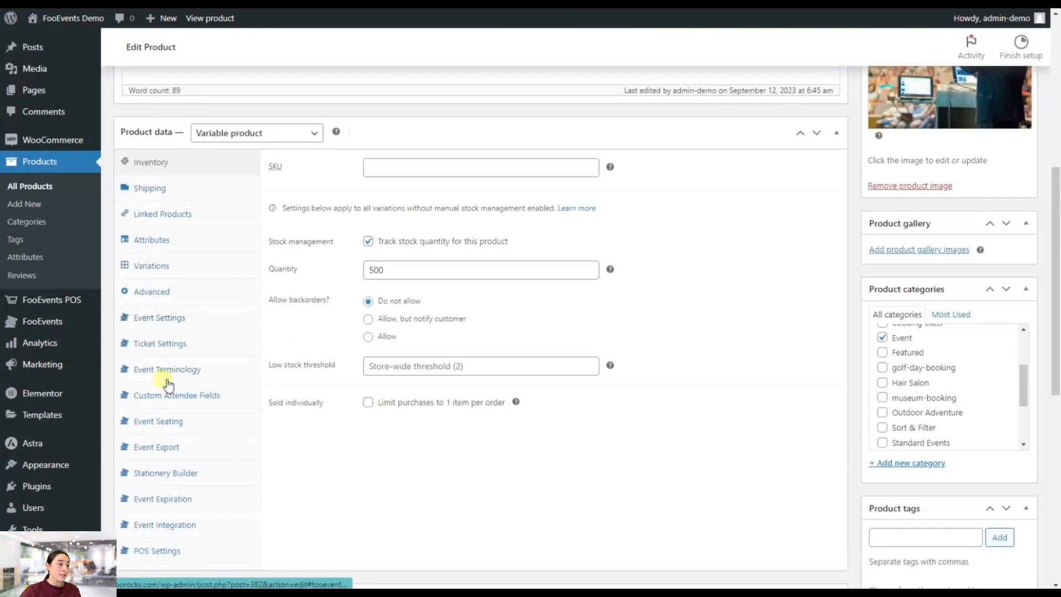
Open the Multi-day Conference's Event Settings and view the event types and the available choices for the number of days.
{"action": "left_click", "coordinate": [173, 320]}
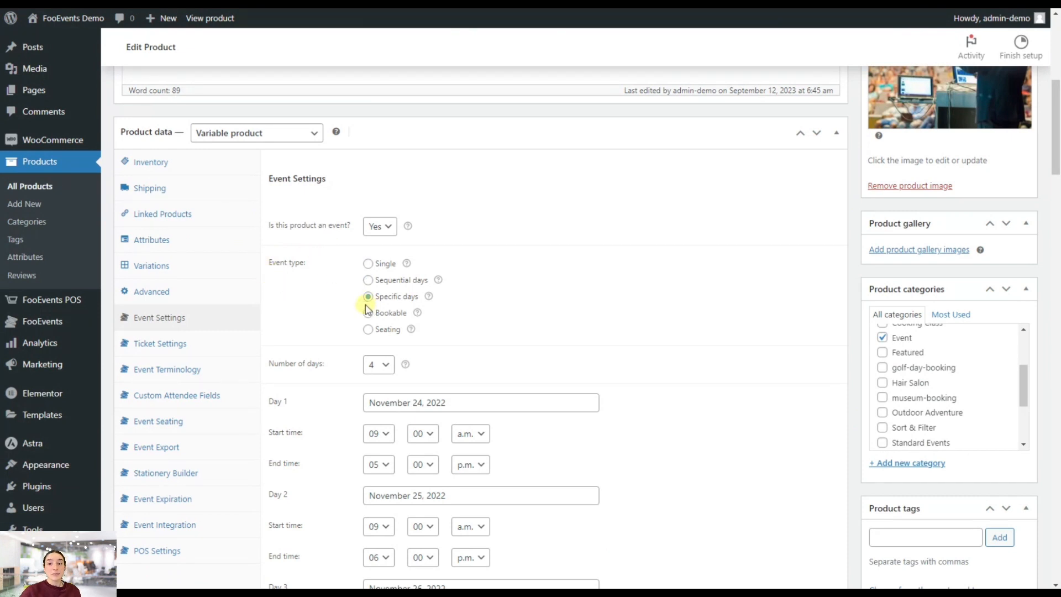
{"action": "scroll", "coordinate": [426, 262], "scroll_direction": "down", "scroll_amount": 1}
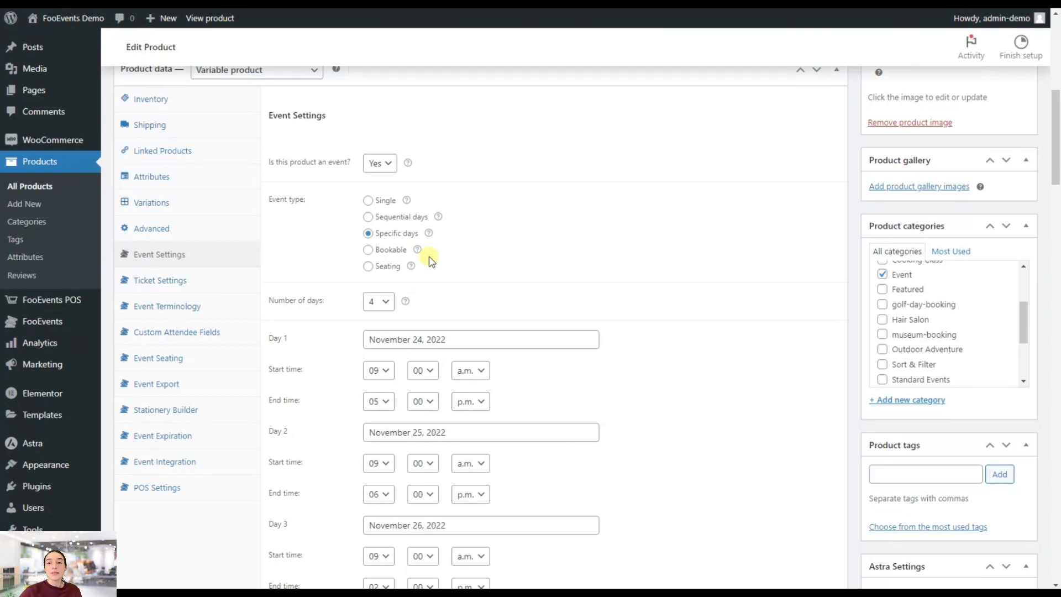
{"action": "left_click", "coordinate": [385, 301]}
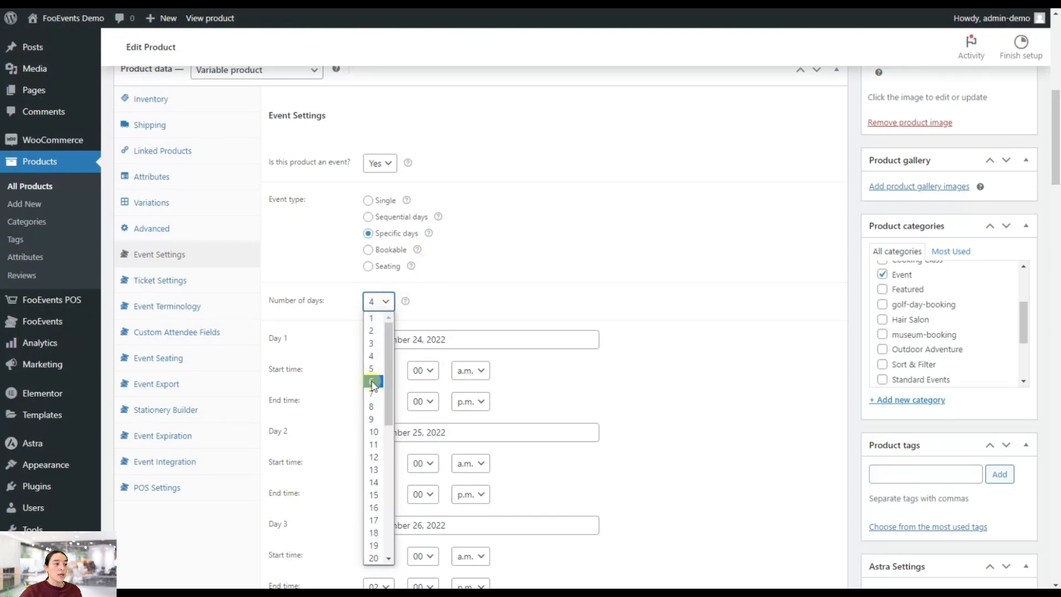
{"action": "left_click", "coordinate": [440, 298]}
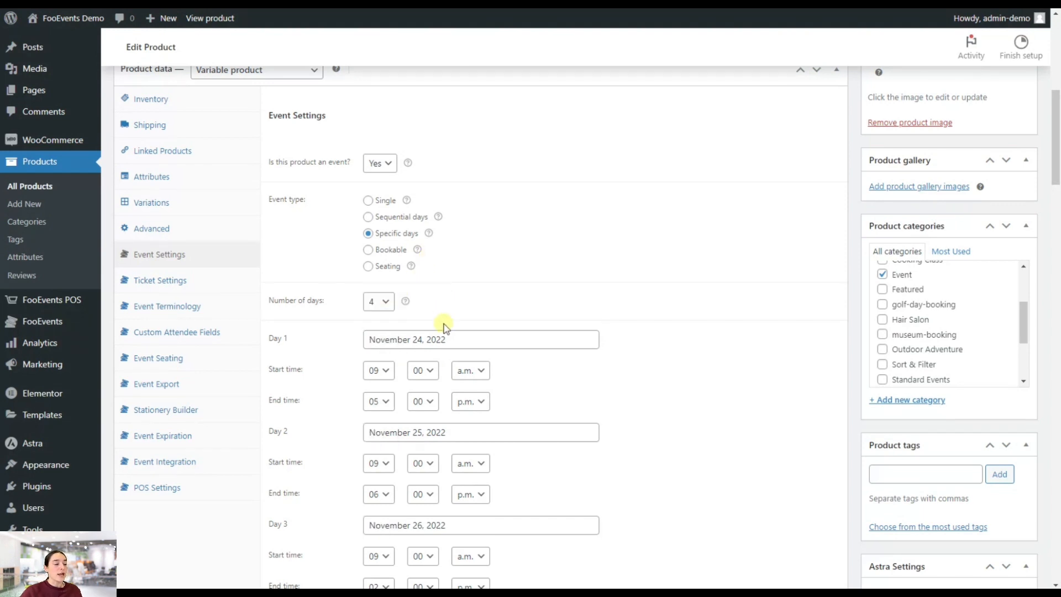
Review the date, start time and end time of each conference day, plus the global times, time zone and venue settings.
{"action": "scroll", "coordinate": [439, 310], "scroll_direction": "down", "scroll_amount": 3}
{"action": "scroll", "coordinate": [438, 260], "scroll_direction": "down", "scroll_amount": 3}
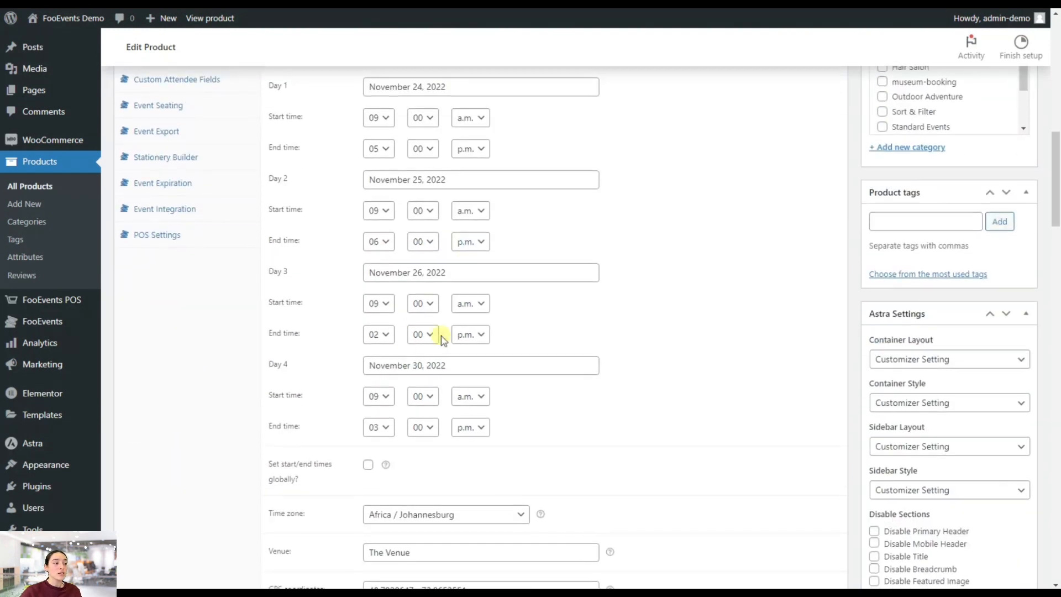
{"action": "scroll", "coordinate": [442, 365], "scroll_direction": "down", "scroll_amount": 1}
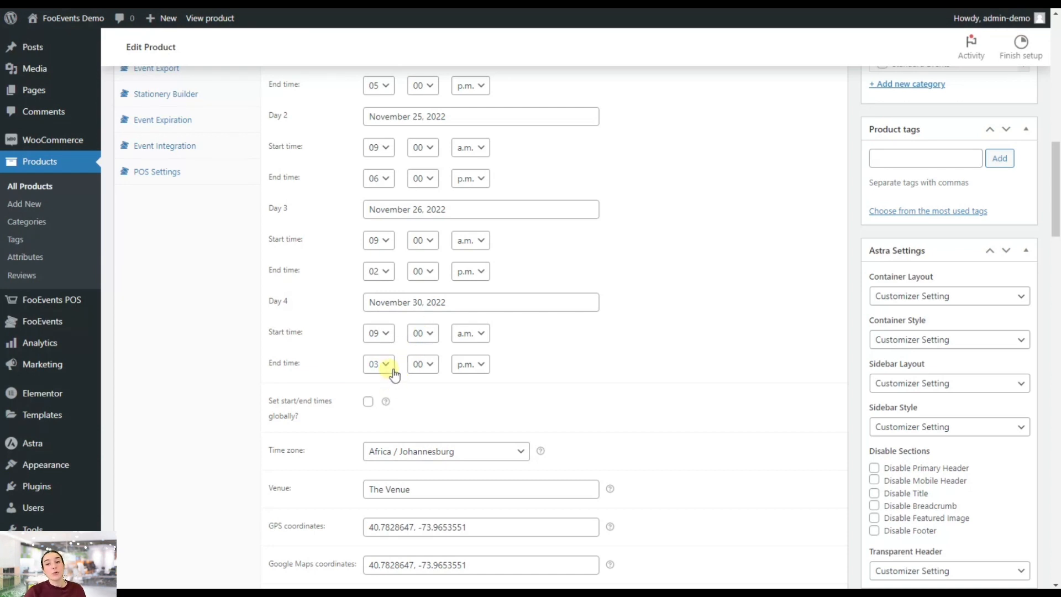
{"action": "scroll", "coordinate": [382, 364], "scroll_direction": "down", "scroll_amount": 2}
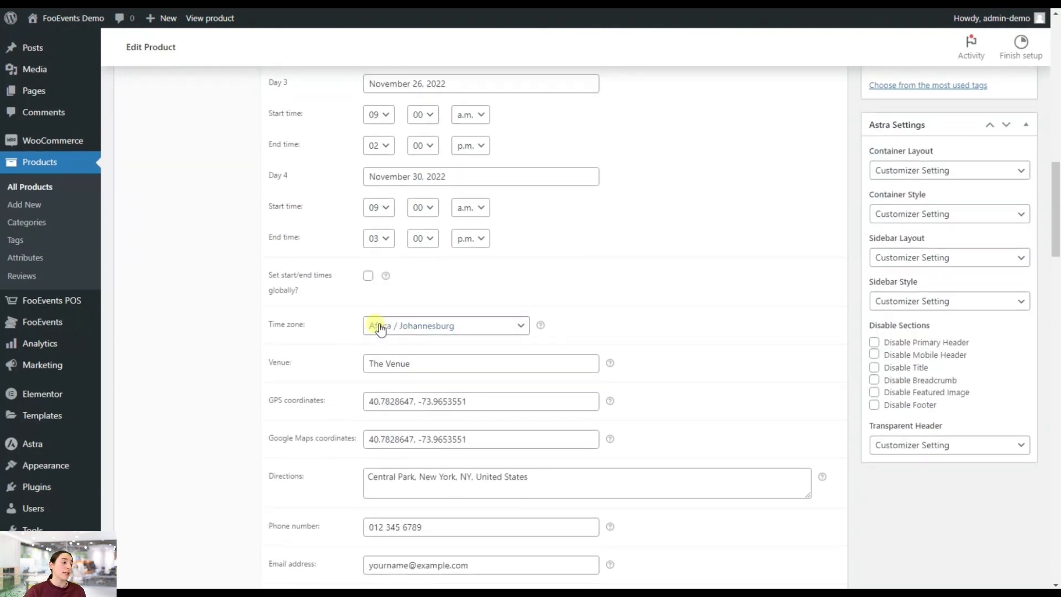
{"action": "scroll", "coordinate": [376, 326], "scroll_direction": "up", "scroll_amount": 4}
{"action": "scroll", "coordinate": [376, 326], "scroll_direction": "up", "scroll_amount": 2}
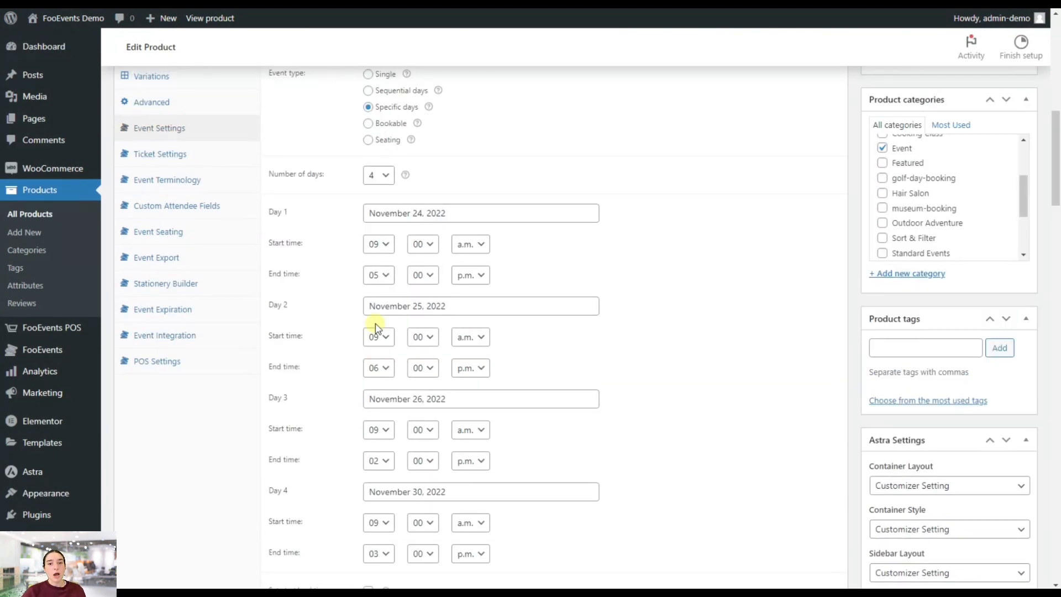
{"action": "scroll", "coordinate": [326, 381], "scroll_direction": "up", "scroll_amount": 3}
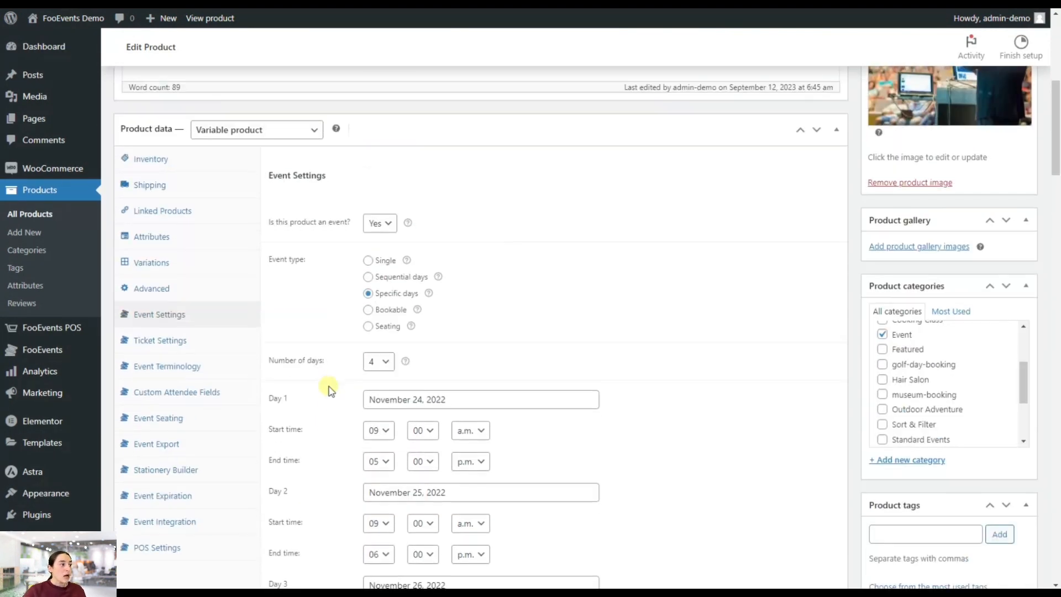
Open the Seating product from the products list and view its store page.
{"action": "scroll", "coordinate": [387, 329], "scroll_direction": "up", "scroll_amount": 5}
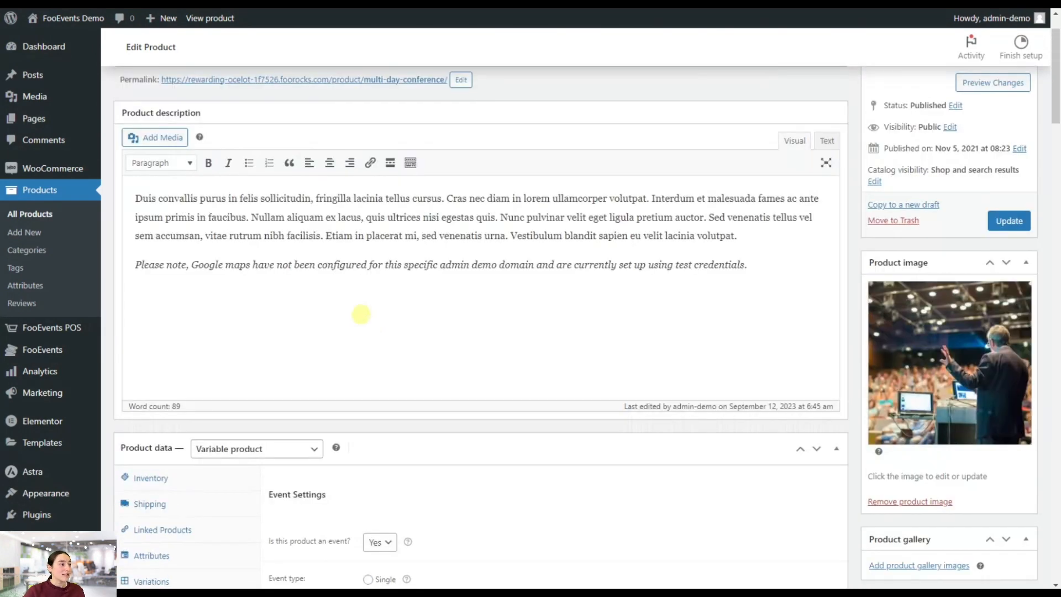
{"action": "scroll", "coordinate": [361, 314], "scroll_direction": "up", "scroll_amount": 1}
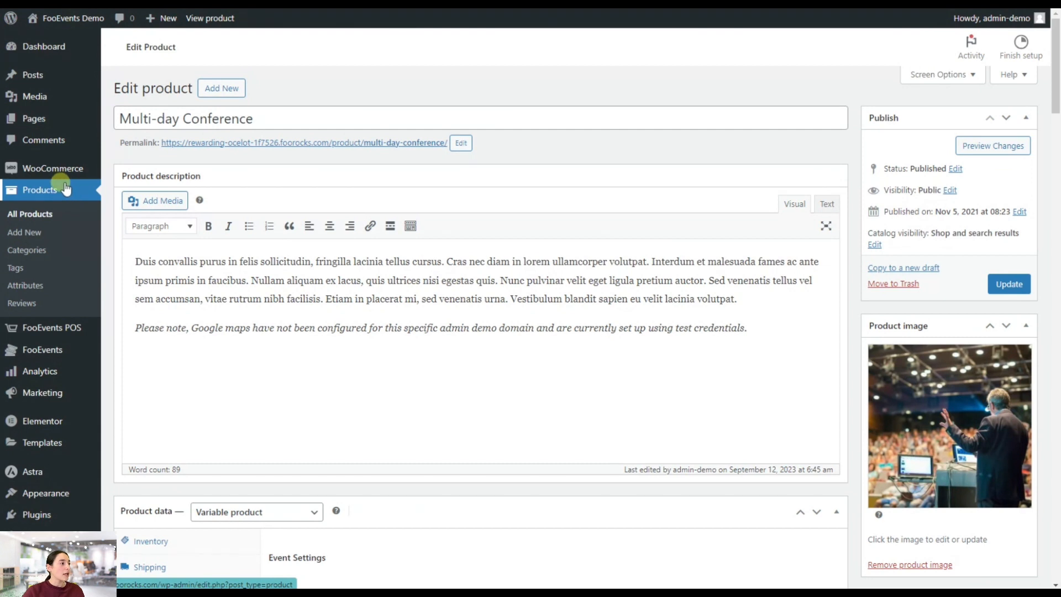
{"action": "mouse_move", "coordinate": [77, 180]}
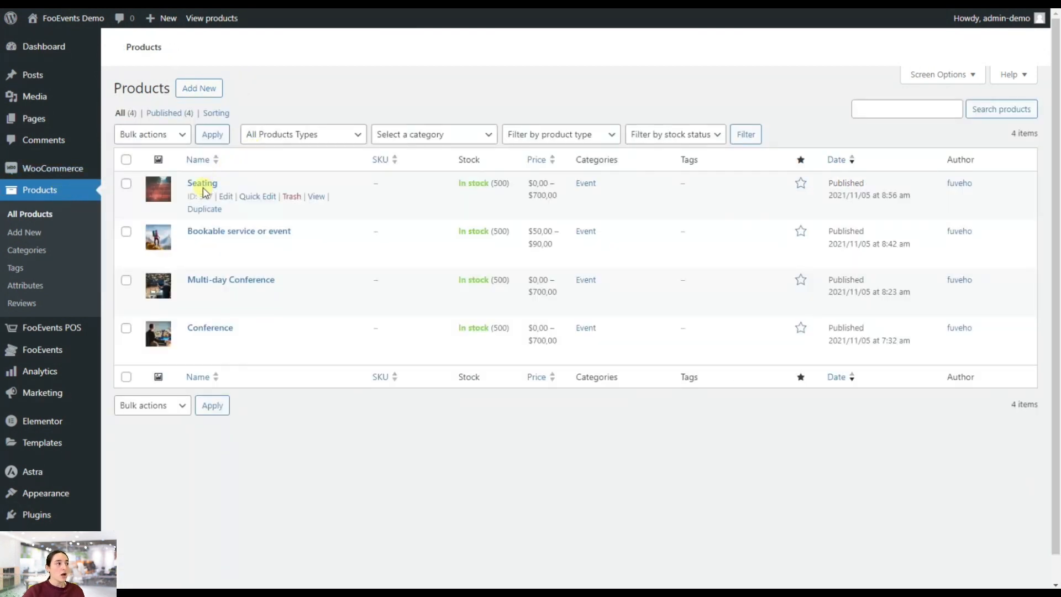
{"action": "left_click", "coordinate": [216, 183]}
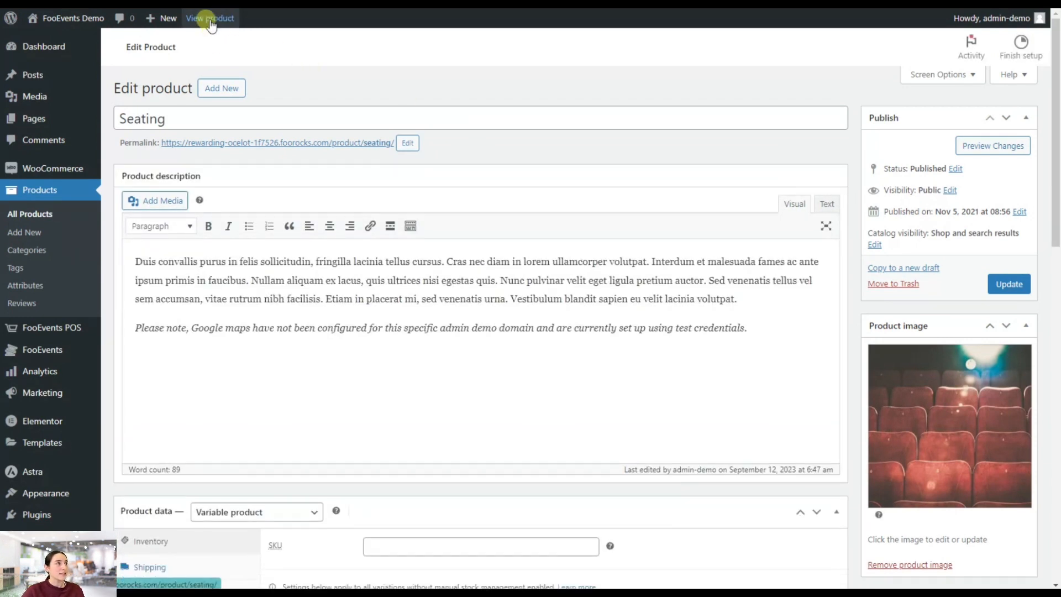
{"action": "left_click", "coordinate": [209, 20]}
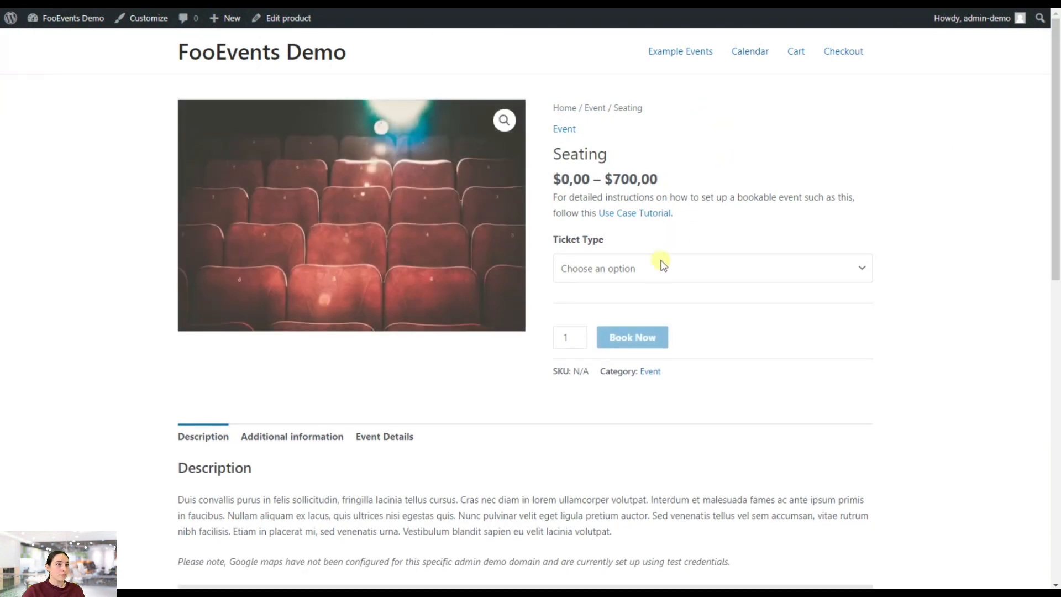
Choose the VIP ticket type for the Seating event and open its seating chart.
{"action": "left_click", "coordinate": [652, 268]}
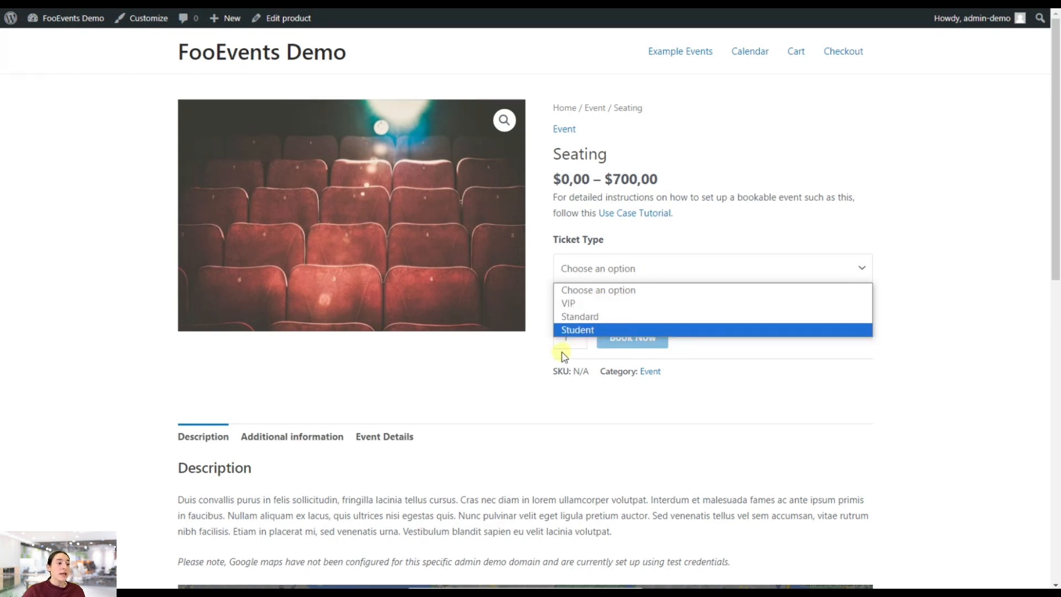
{"action": "left_click", "coordinate": [569, 302]}
{"action": "left_click", "coordinate": [574, 379]}
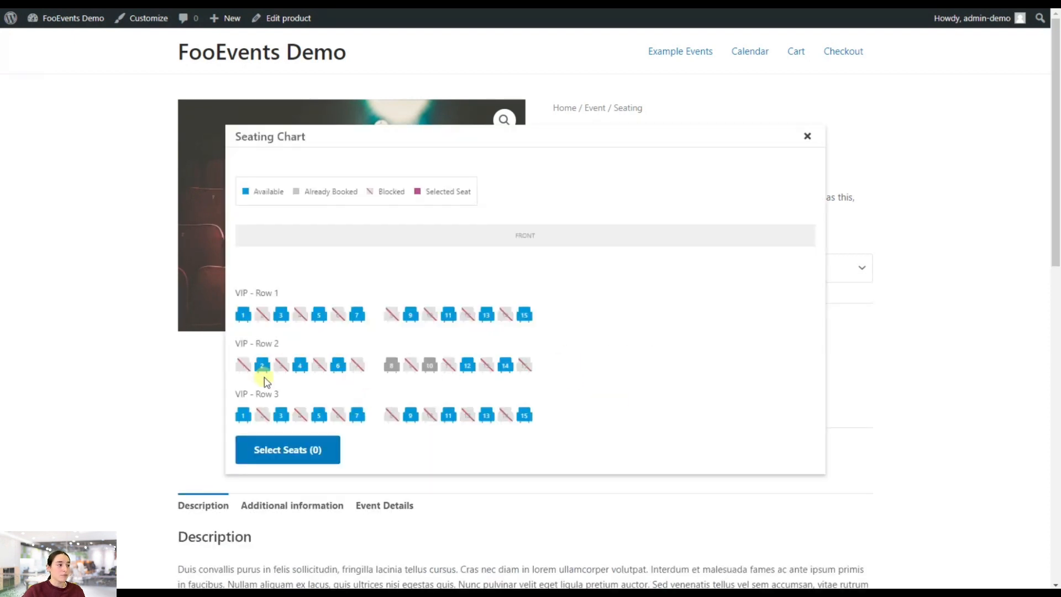
Select seats 3, 5 and 7 in VIP - Row 1 and confirm the seat selection.
{"action": "left_click", "coordinate": [283, 317]}
{"action": "left_click", "coordinate": [319, 316]}
{"action": "left_click", "coordinate": [356, 316]}
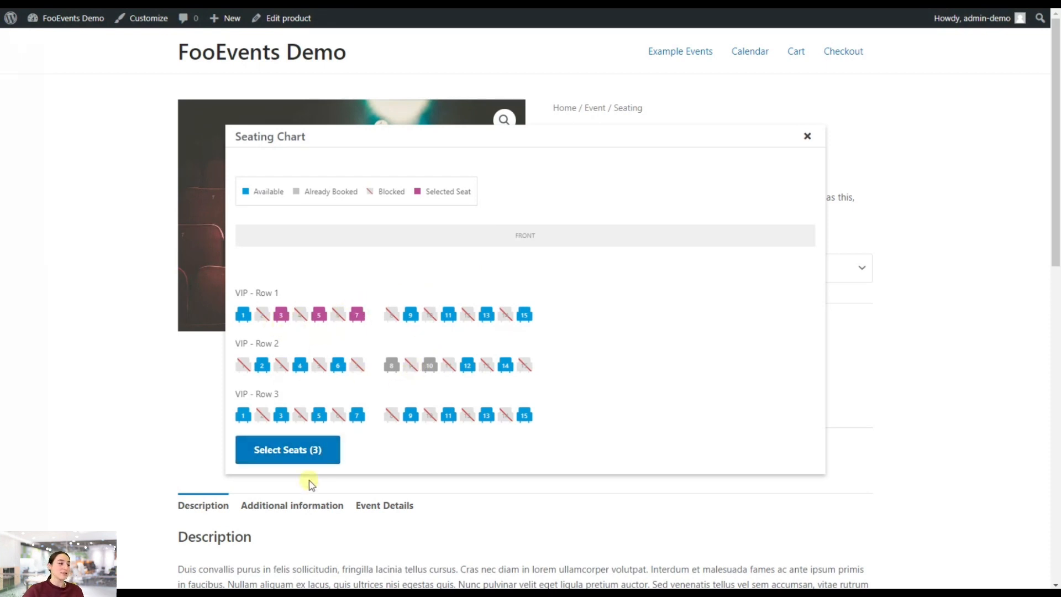
{"action": "left_click", "coordinate": [304, 456]}
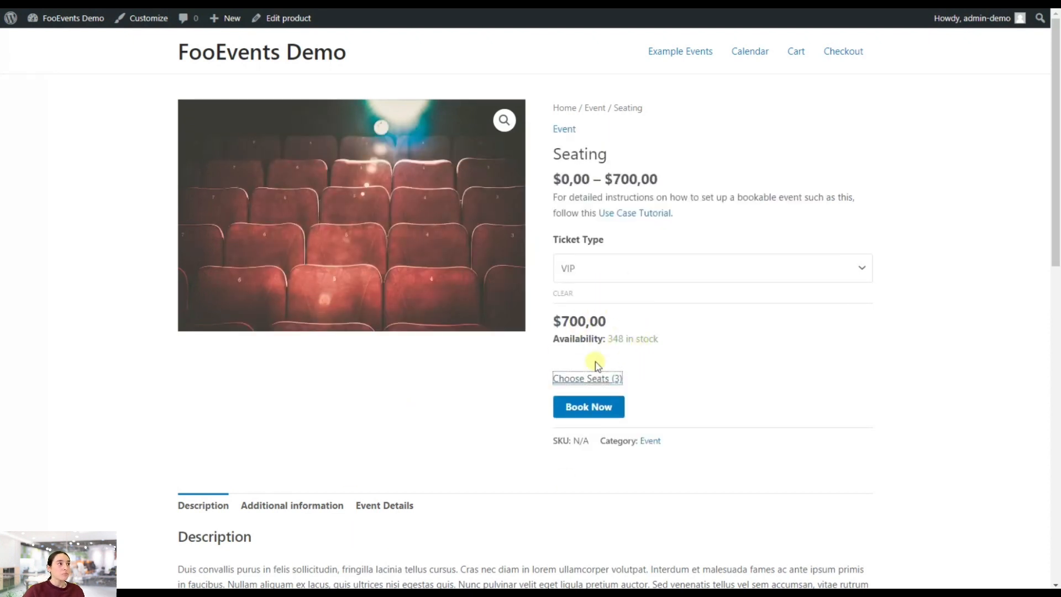
Return to editing the Seating product and open its Event Seating settings.
{"action": "left_click", "coordinate": [297, 19]}
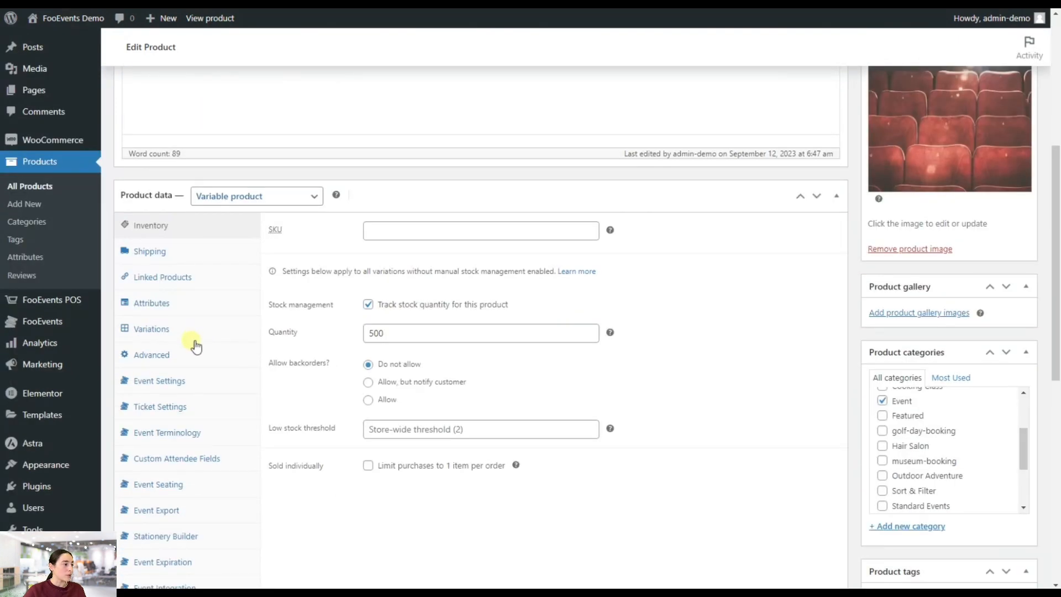
{"action": "scroll", "coordinate": [193, 339], "scroll_direction": "down", "scroll_amount": 2}
{"action": "left_click", "coordinate": [155, 362]}
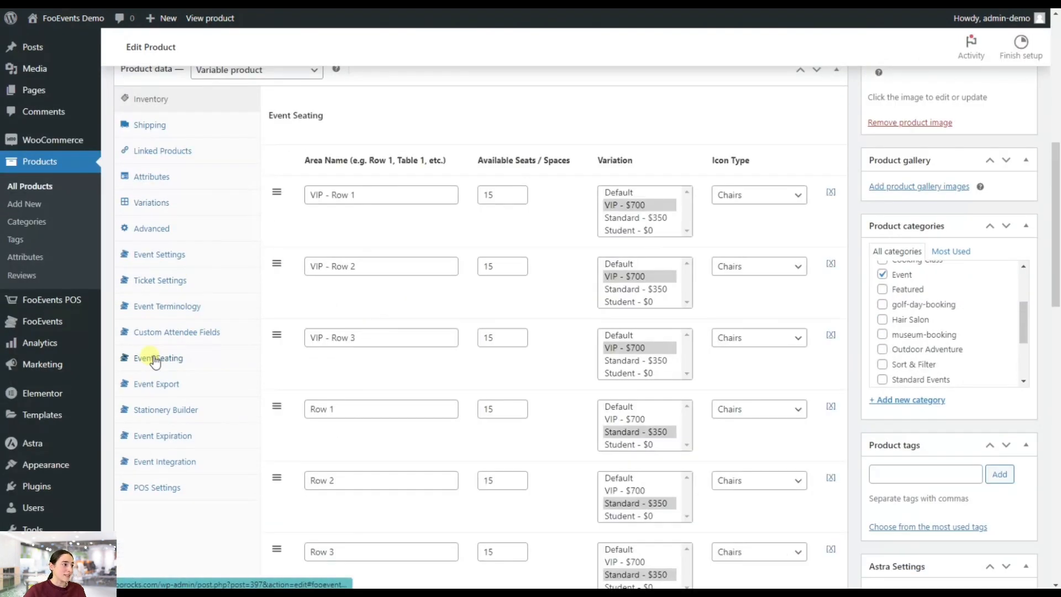
Examine the area names, available seats, ticket variations and icon type options set for the VIP, standard and student rows.
{"action": "scroll", "coordinate": [464, 276], "scroll_direction": "up", "scroll_amount": 1}
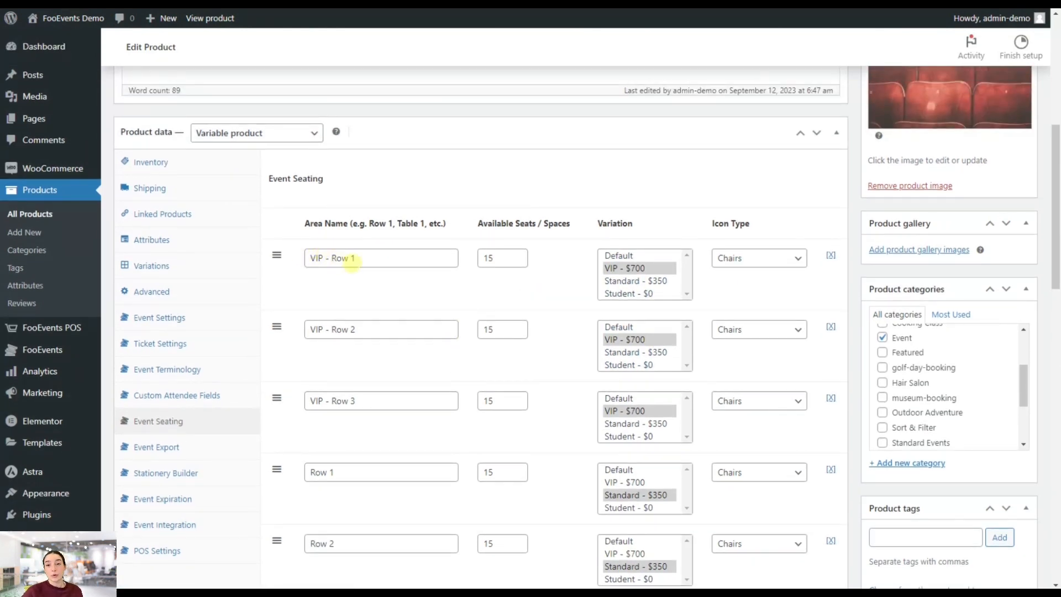
{"action": "scroll", "coordinate": [381, 287], "scroll_direction": "down", "scroll_amount": 6}
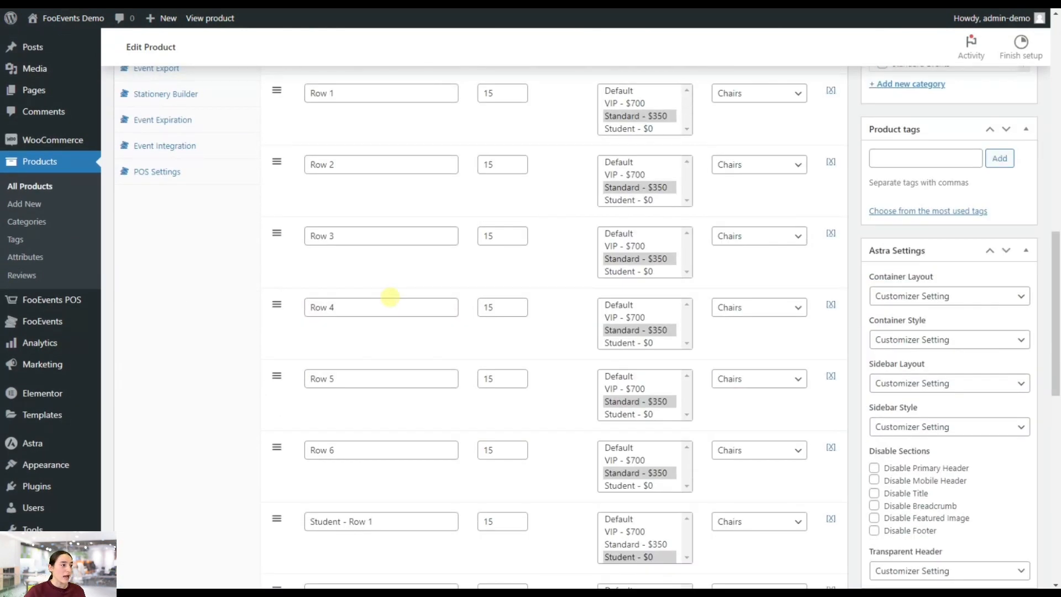
{"action": "scroll", "coordinate": [382, 304], "scroll_direction": "up", "scroll_amount": 5}
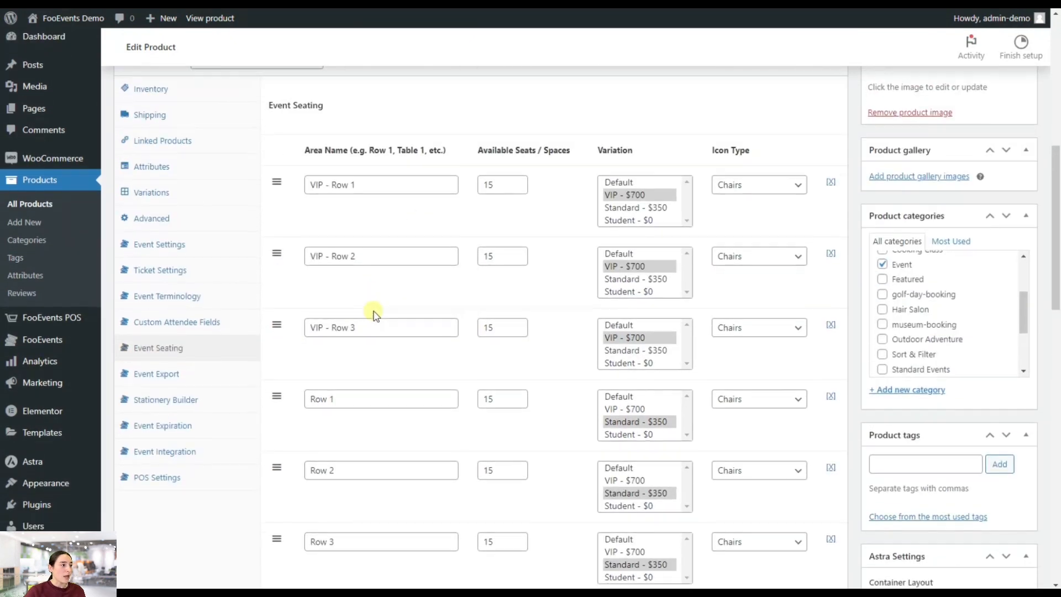
{"action": "scroll", "coordinate": [374, 314], "scroll_direction": "down", "scroll_amount": 9}
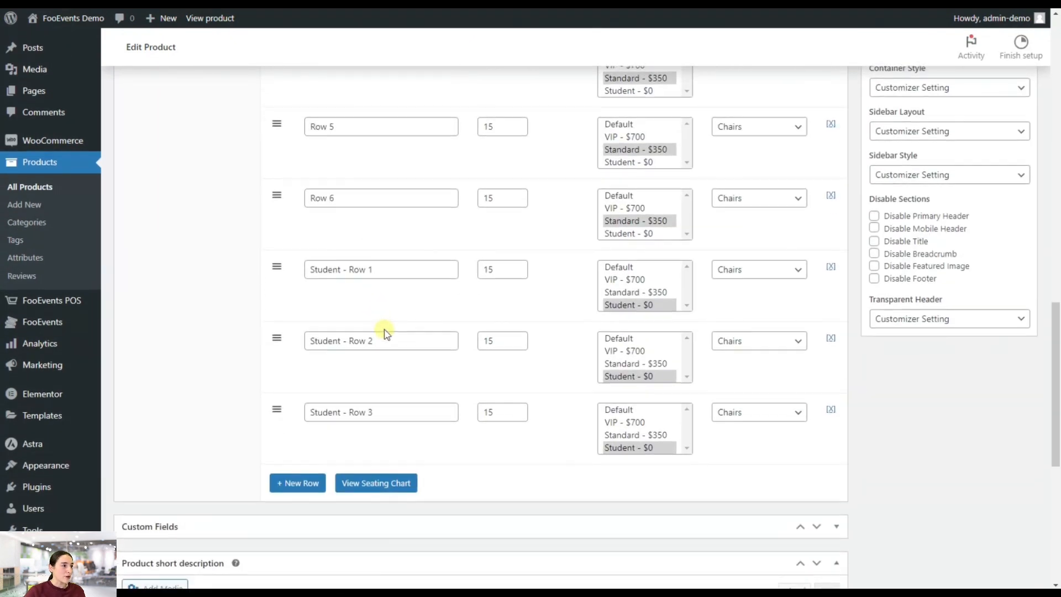
{"action": "scroll", "coordinate": [386, 333], "scroll_direction": "up", "scroll_amount": 12}
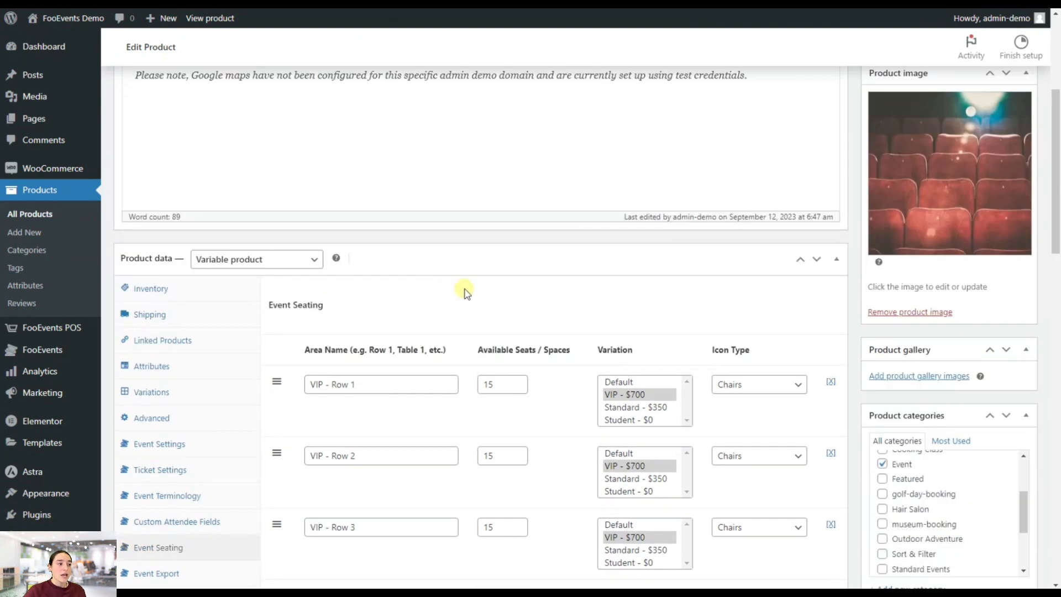
{"action": "scroll", "coordinate": [464, 292], "scroll_direction": "down", "scroll_amount": 1}
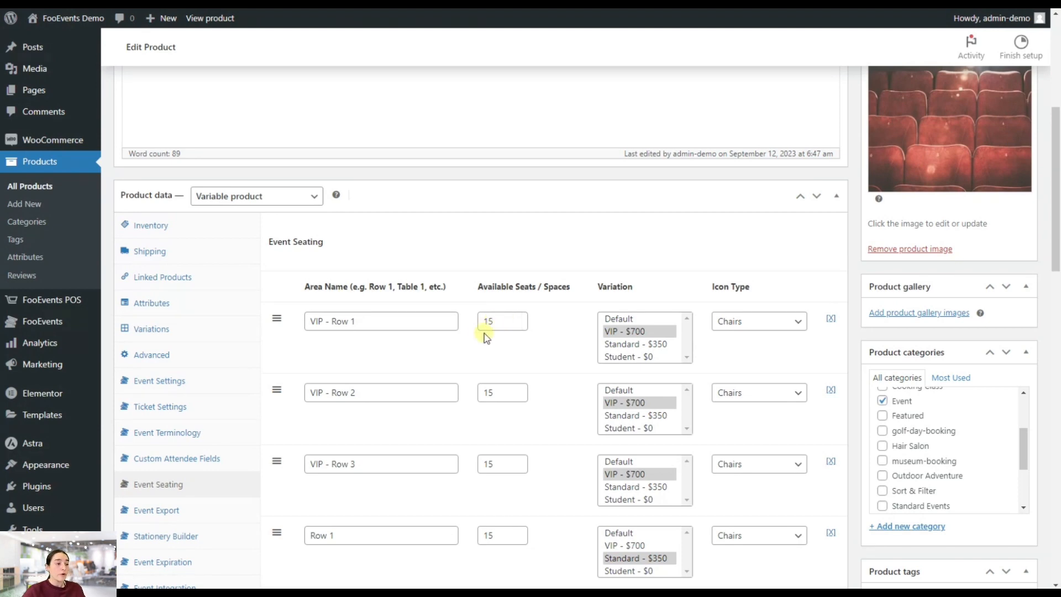
{"action": "scroll", "coordinate": [497, 326], "scroll_direction": "down", "scroll_amount": 3}
{"action": "scroll", "coordinate": [513, 313], "scroll_direction": "up", "scroll_amount": 3}
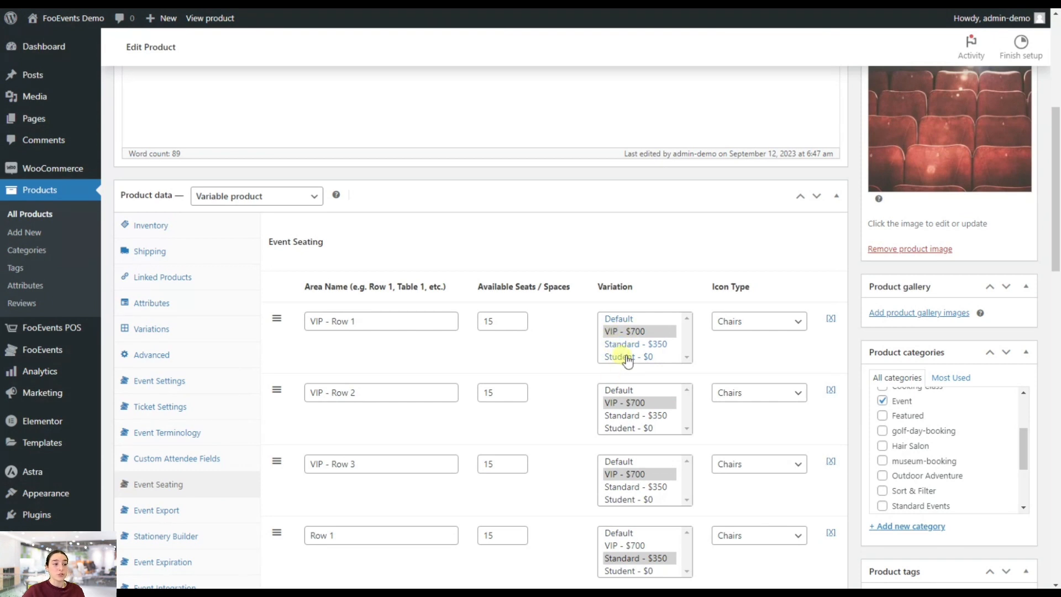
{"action": "scroll", "coordinate": [743, 296], "scroll_direction": "down", "scroll_amount": 1}
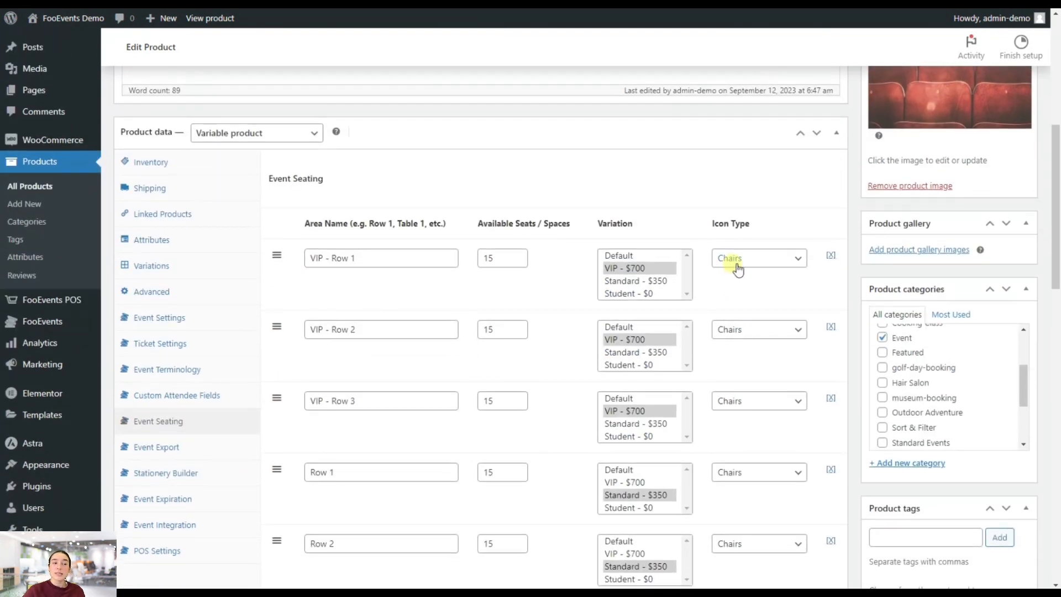
{"action": "left_click", "coordinate": [738, 269]}
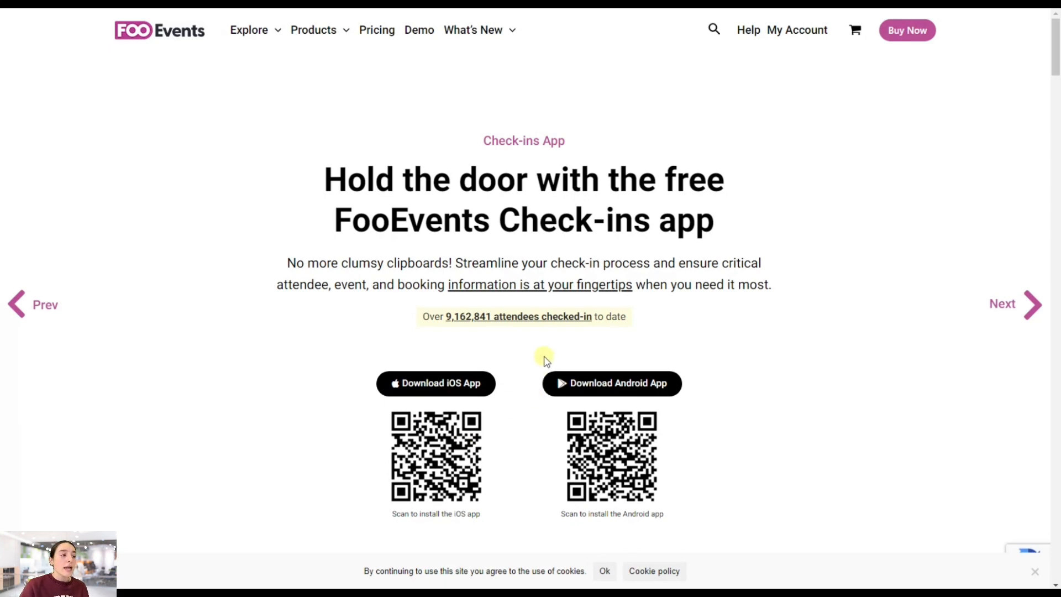
Examine the FooEvents Check-ins app page, including its ticket scanning, event list styles, app screens and download options.
{"action": "scroll", "coordinate": [535, 367], "scroll_direction": "down", "scroll_amount": 15}
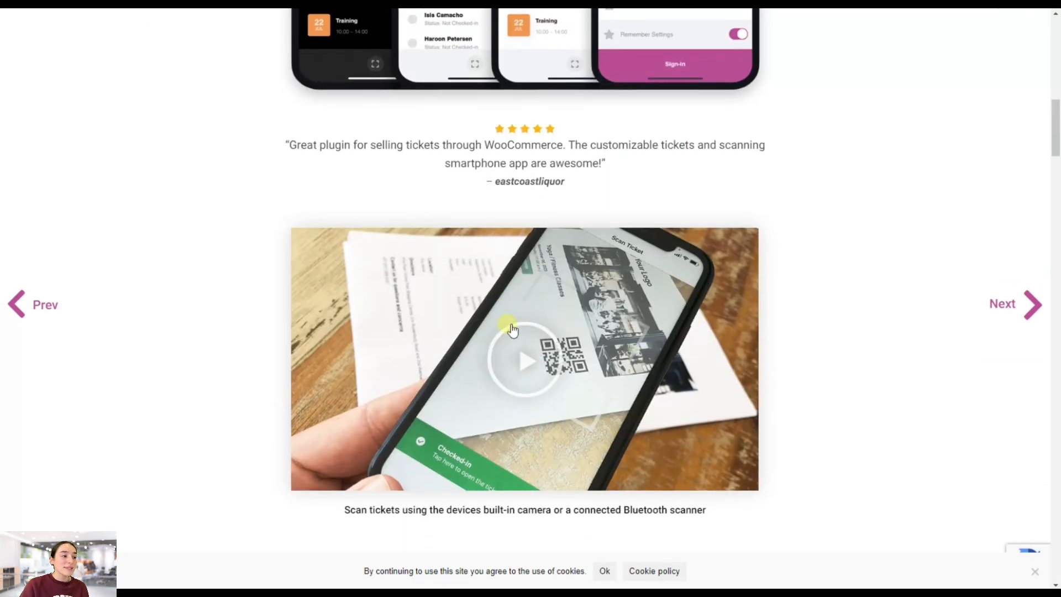
{"action": "scroll", "coordinate": [513, 330], "scroll_direction": "down", "scroll_amount": 10}
{"action": "scroll", "coordinate": [454, 285], "scroll_direction": "up", "scroll_amount": 3}
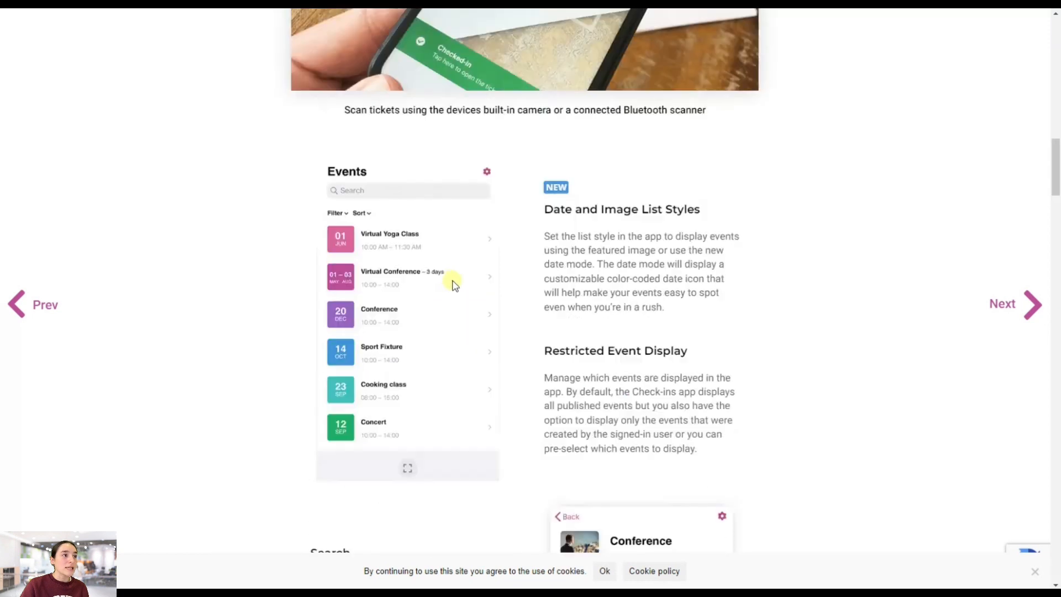
{"action": "scroll", "coordinate": [455, 285], "scroll_direction": "up", "scroll_amount": 5}
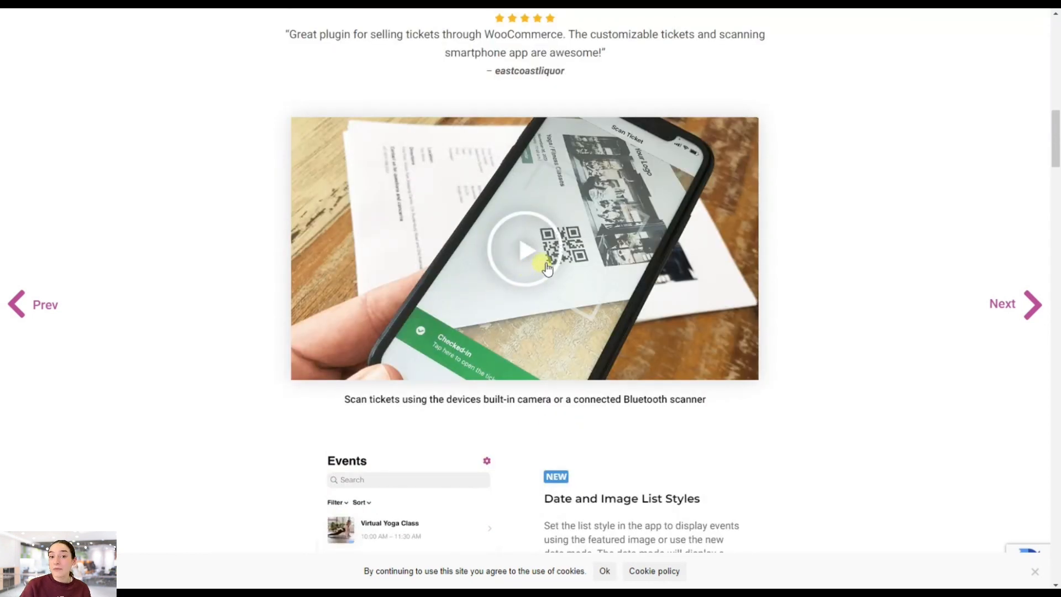
{"action": "scroll", "coordinate": [536, 274], "scroll_direction": "up", "scroll_amount": 1}
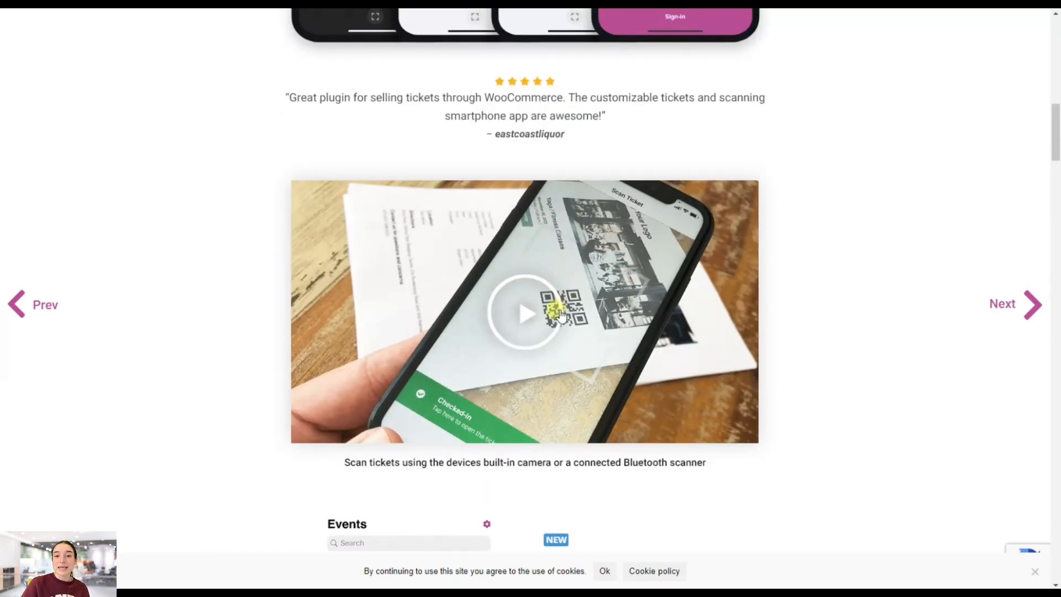
{"action": "scroll", "coordinate": [586, 309], "scroll_direction": "up", "scroll_amount": 8}
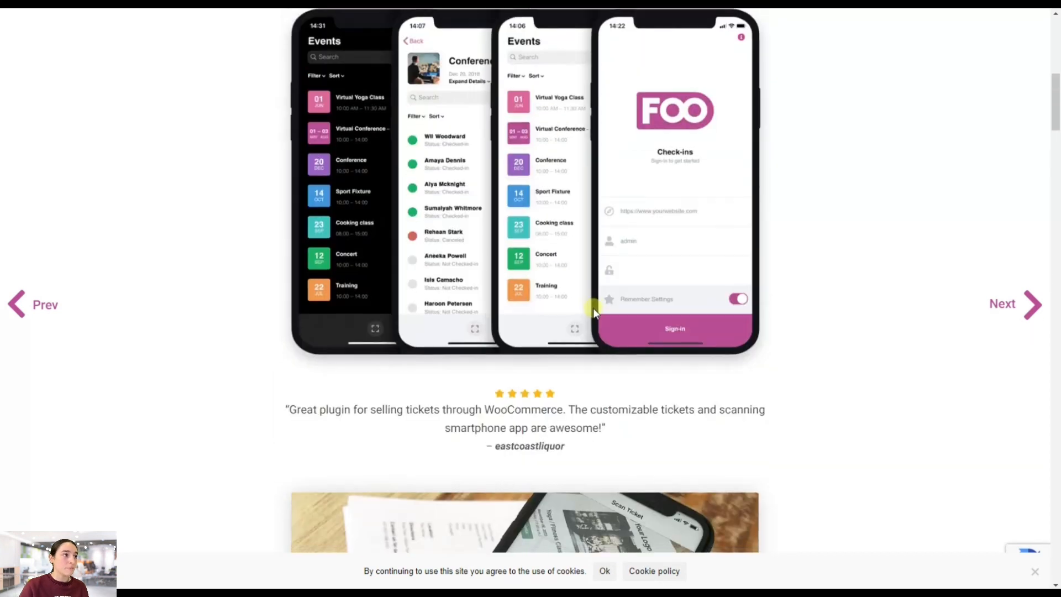
{"action": "scroll", "coordinate": [590, 309], "scroll_direction": "up", "scroll_amount": 7}
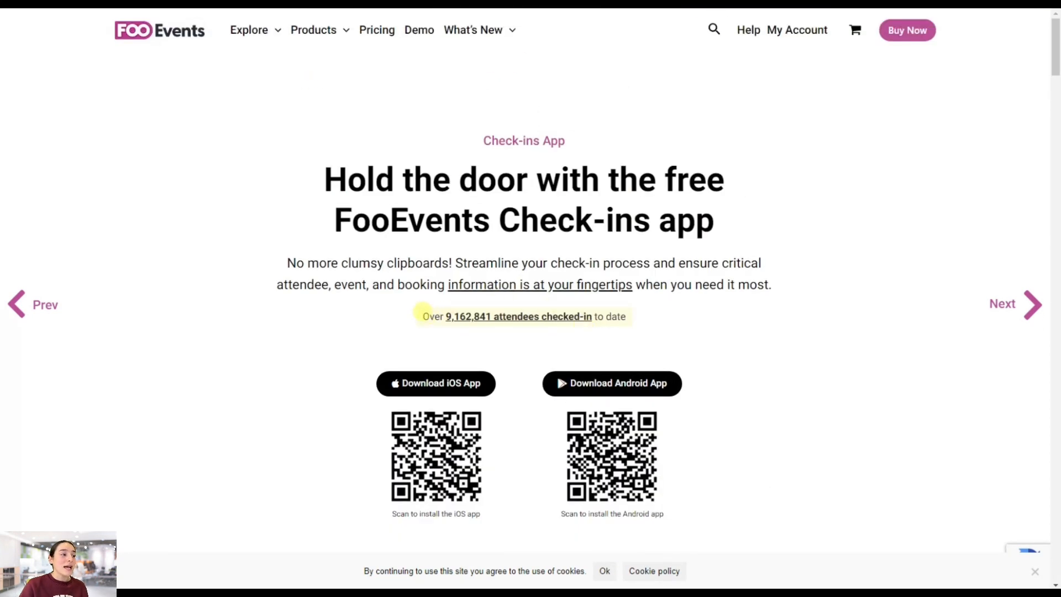